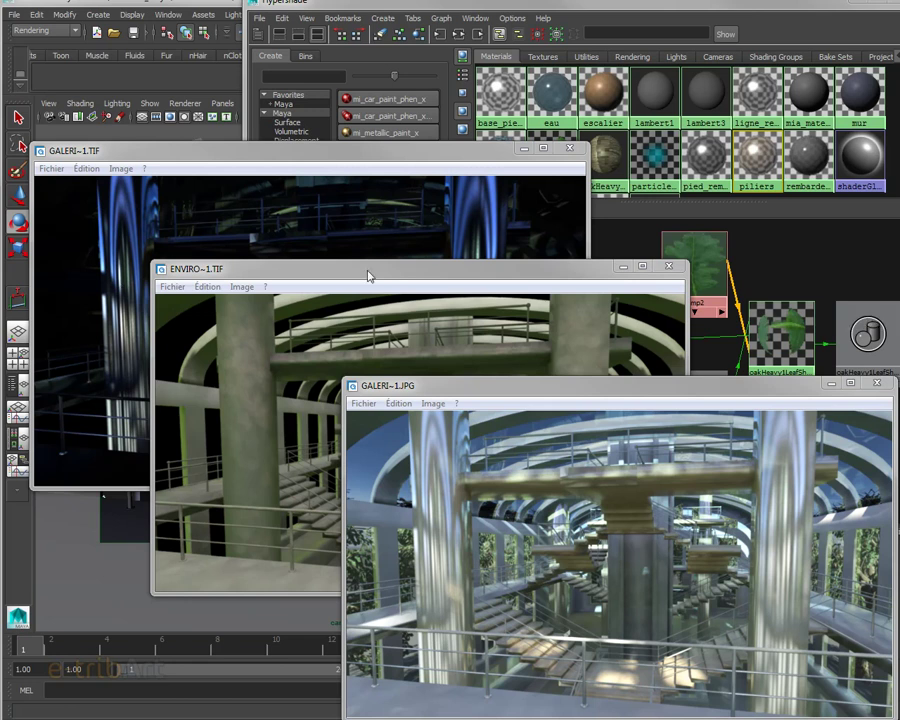
# Step: Rearrange the FCheck viewers so ENVIRO~1.TIF sits in front, raised and enlarged beside GALERI~1
pyautogui.moveTo(493, 394); pyautogui.dragTo(492, 386)
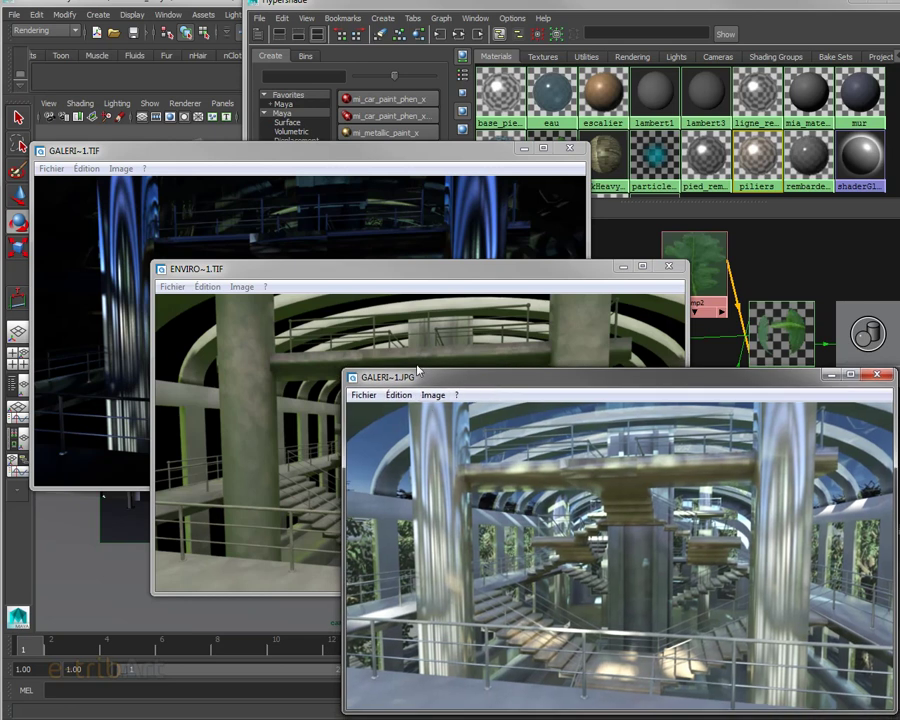
pyautogui.click(361, 280)
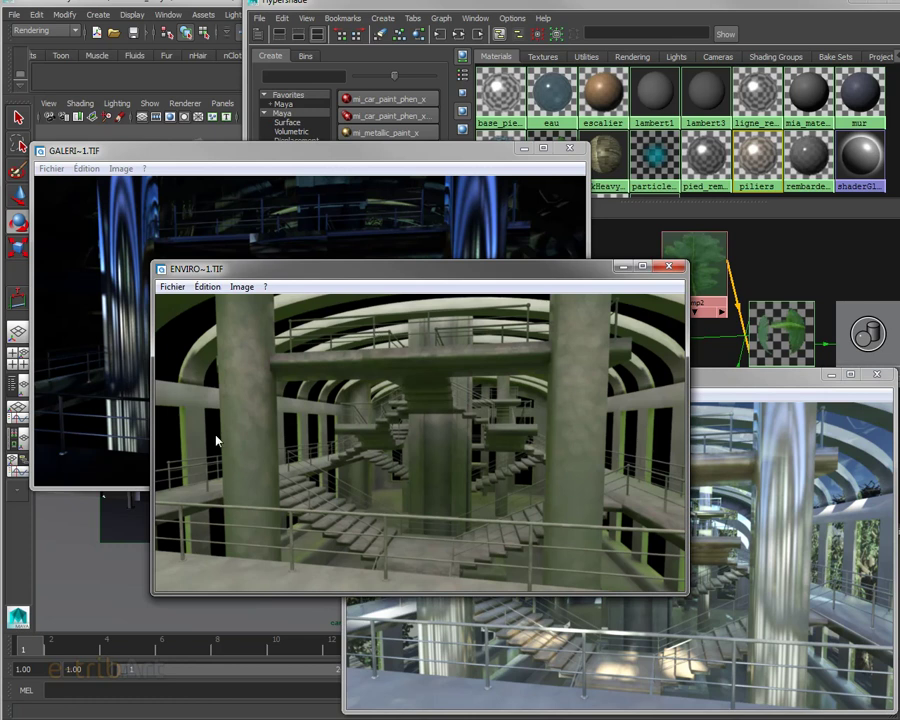
pyautogui.moveTo(306, 268); pyautogui.dragTo(306, 246)
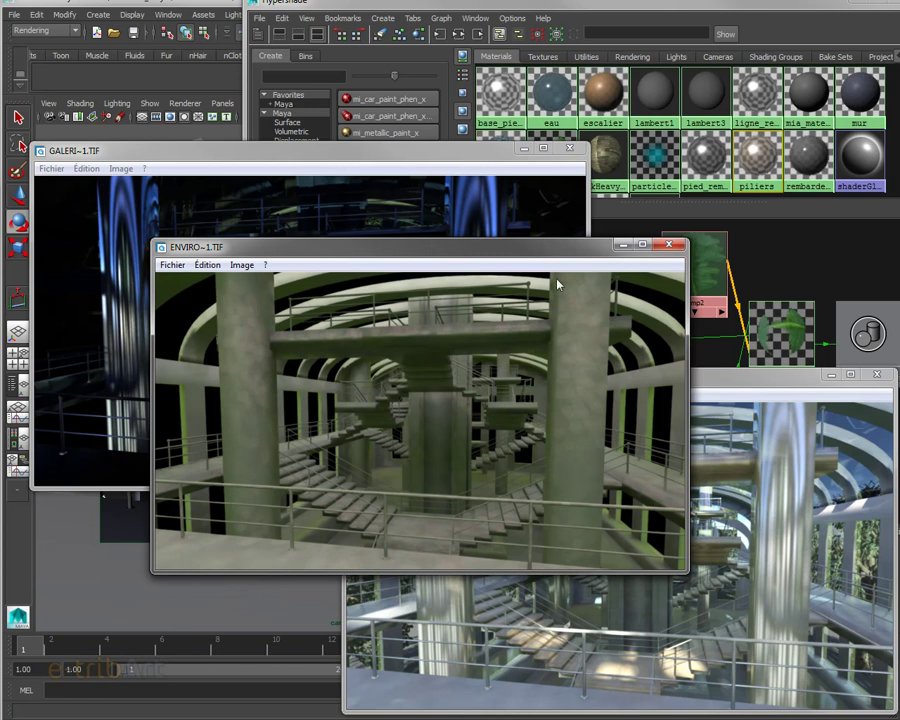
pyautogui.moveTo(360, 247); pyautogui.dragTo(354, 237)
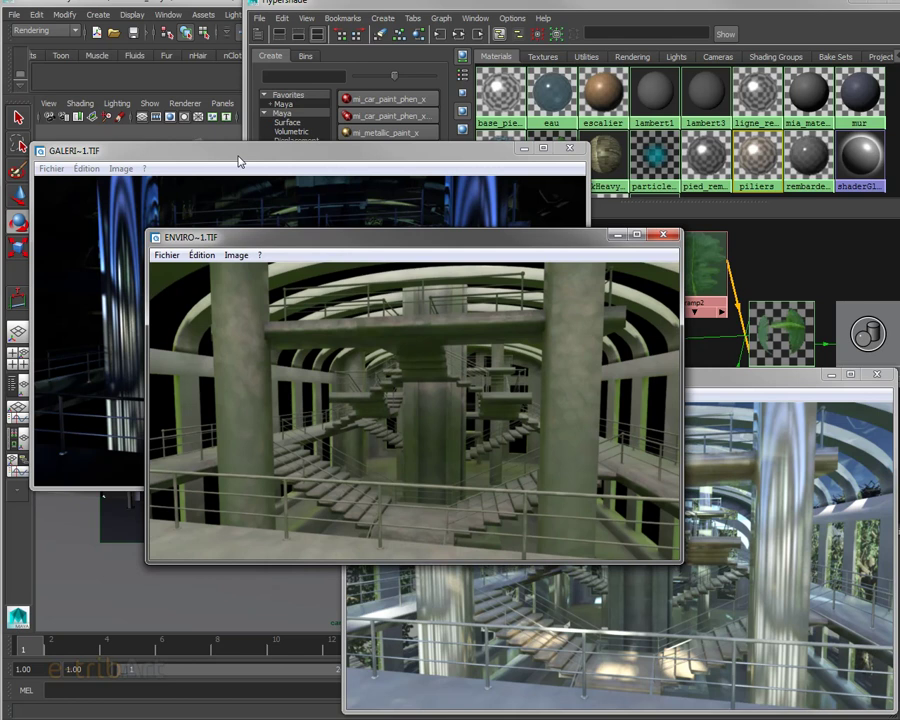
pyautogui.moveTo(240, 158); pyautogui.dragTo(237, 136)
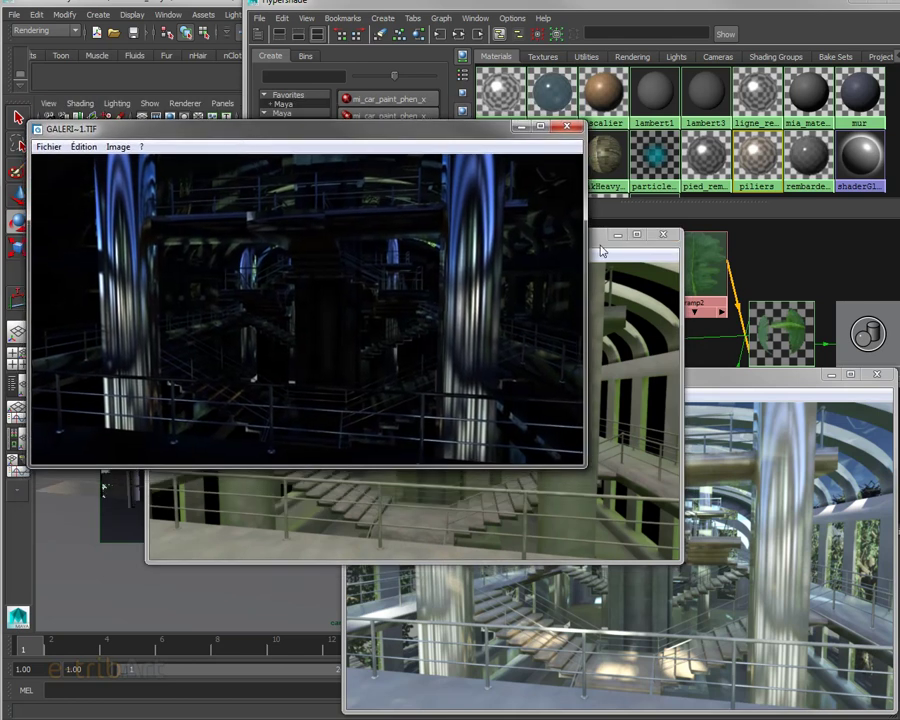
pyautogui.moveTo(514, 243); pyautogui.dragTo(520, 227)
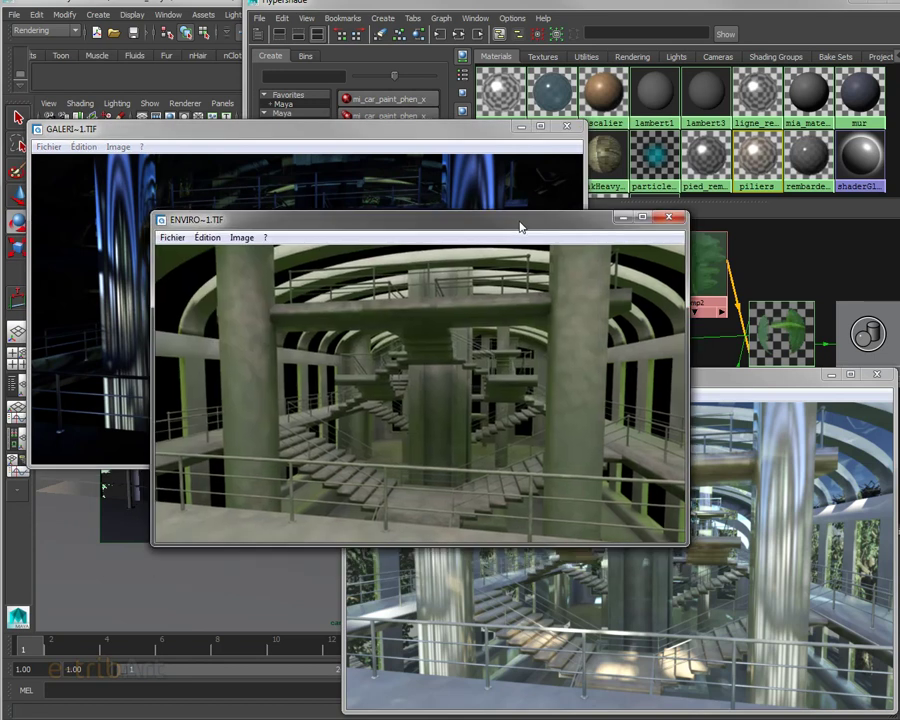
pyautogui.moveTo(520, 227)
pyautogui.mouseDown()
pyautogui.moveTo(520, 208)
pyautogui.moveTo(506, 206)
pyautogui.mouseUp()
pyautogui.moveTo(663, 522)
pyautogui.mouseDown()
pyautogui.moveTo(823, 607)
pyautogui.moveTo(669, 522)
pyautogui.moveTo(703, 541)
pyautogui.mouseUp()
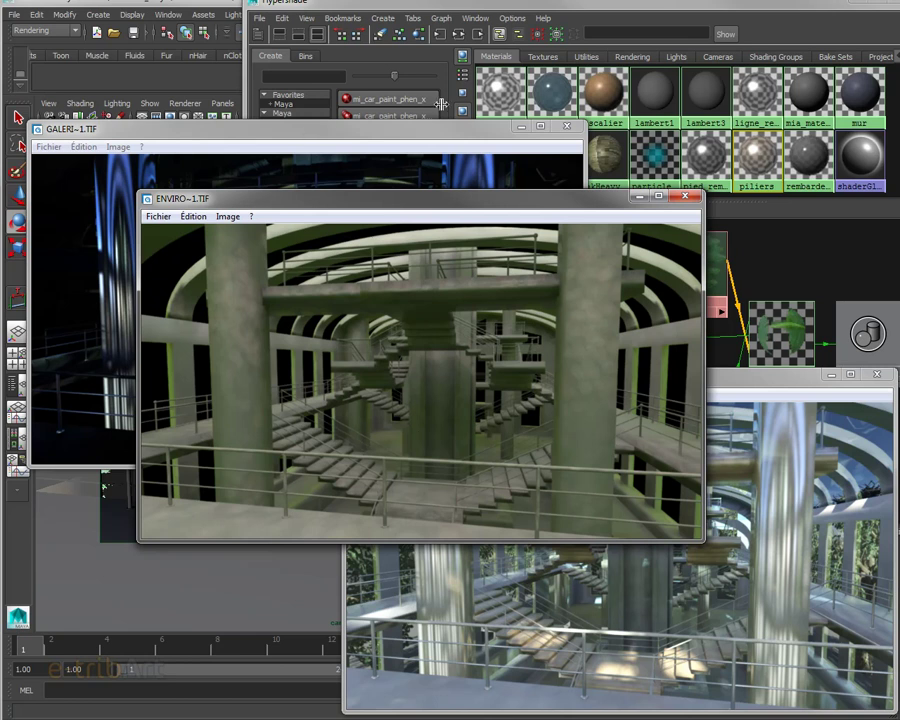
# Step: Reposition the ENVIRO~1.TIF and GALERI~1.JPG viewers and the material editor to inspect the materials
pyautogui.moveTo(512, 213); pyautogui.dragTo(526, 227)
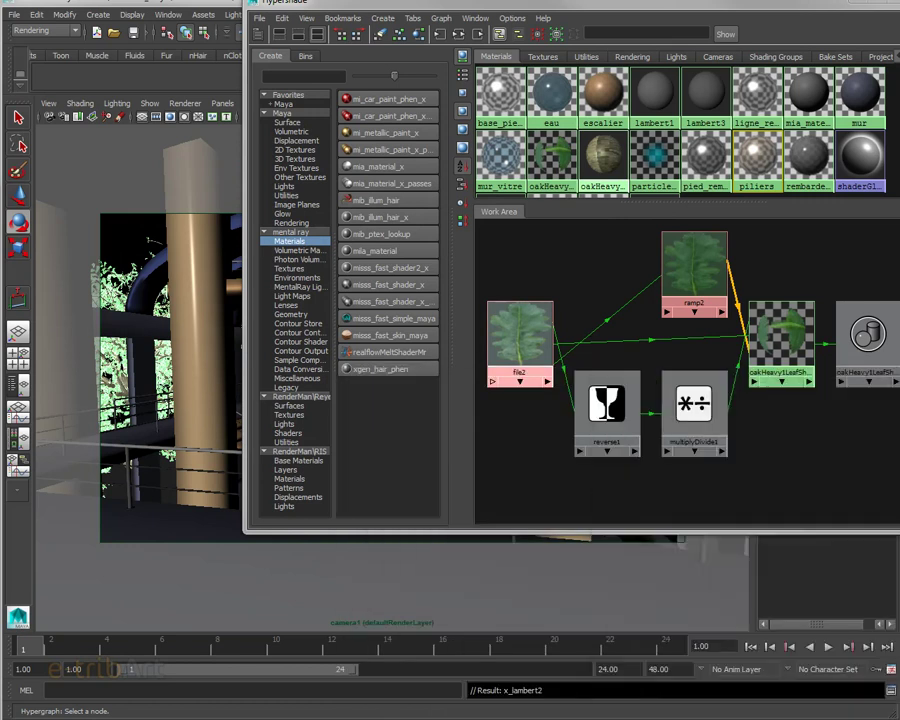
pyautogui.moveTo(667, 8)
pyautogui.mouseDown()
pyautogui.moveTo(614, 46)
pyautogui.moveTo(563, 118)
pyautogui.mouseUp()
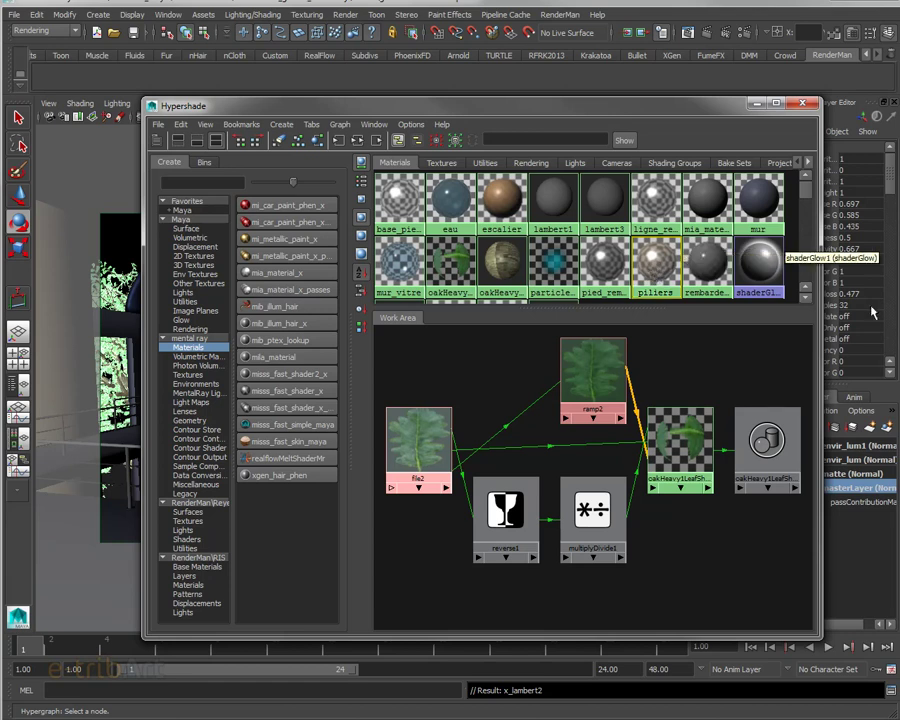
pyautogui.moveTo(790, 226); pyautogui.dragTo(141, 191)
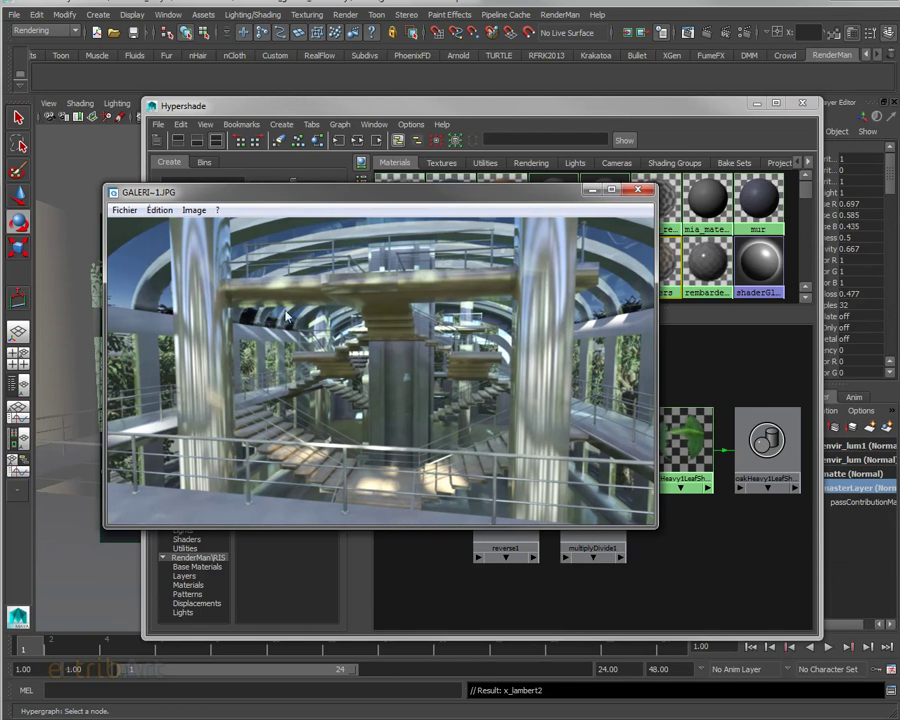
pyautogui.moveTo(331, 199); pyautogui.dragTo(510, 230)
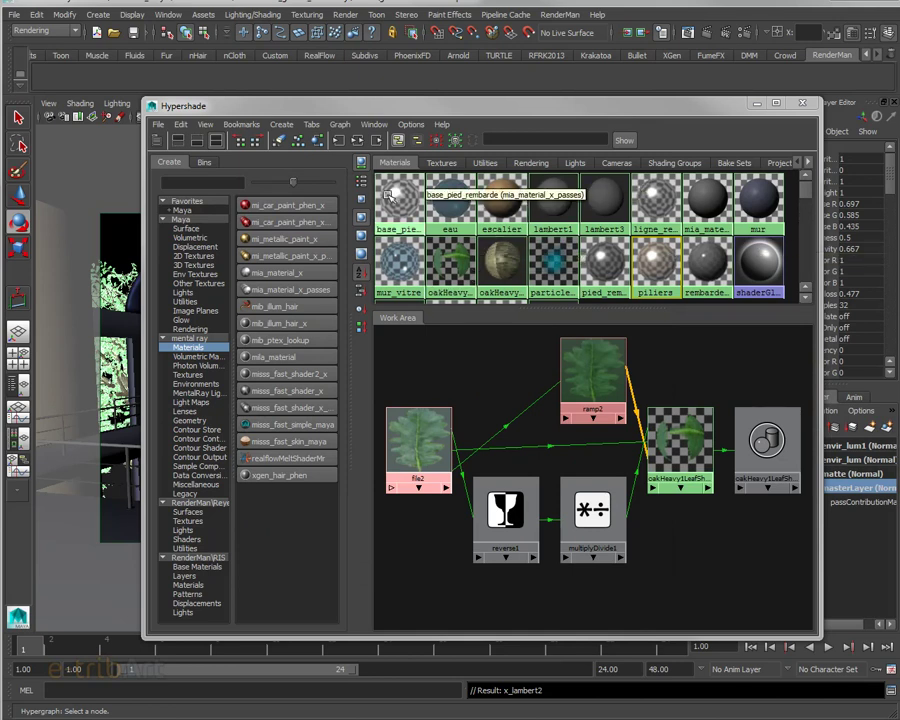
pyautogui.moveTo(347, 109); pyautogui.dragTo(366, 102)
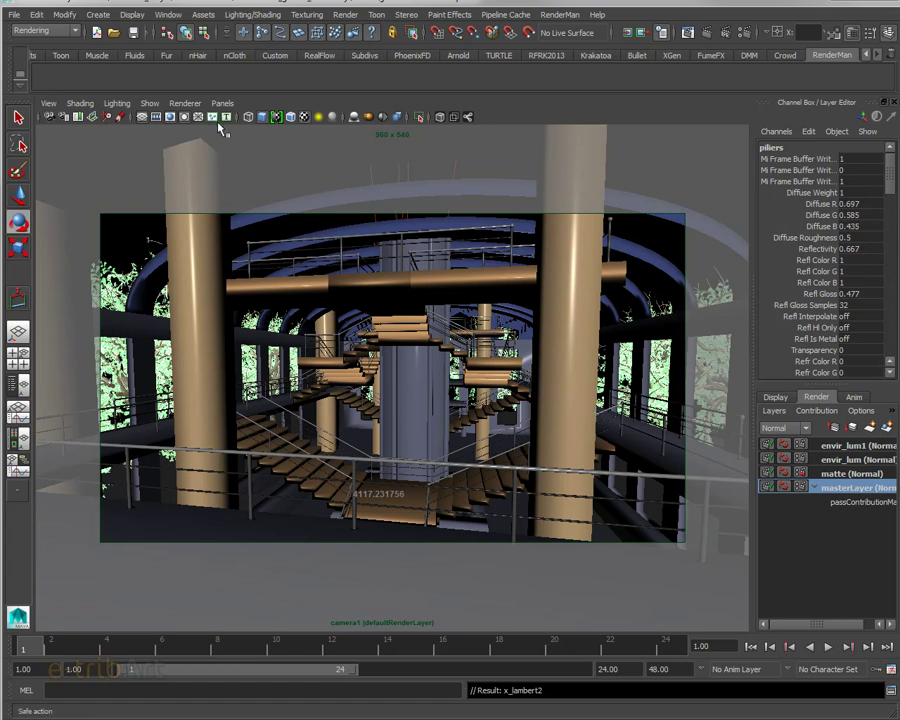
# Step: In the persp view, select the environment sphere pSphere1 and hide its display layer layer2
pyautogui.click(222, 103)
pyautogui.moveTo(262, 117)
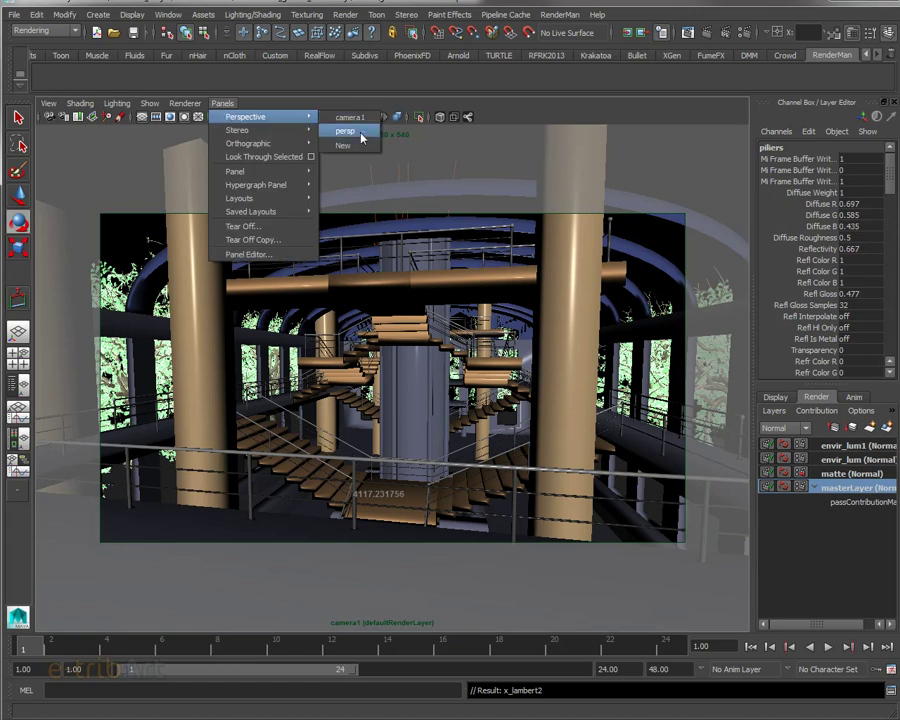
pyautogui.click(350, 131)
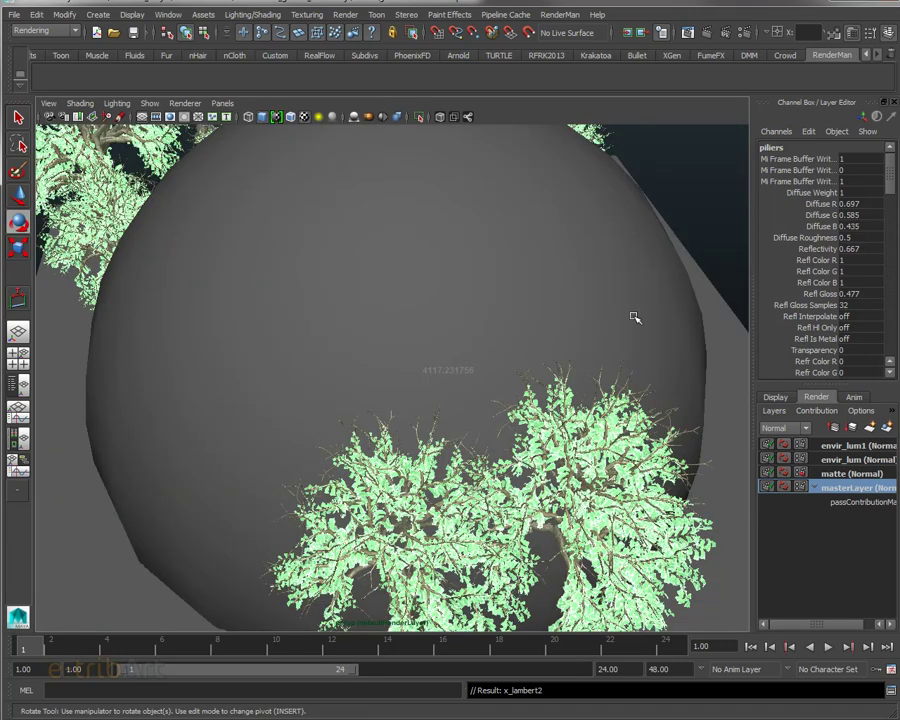
pyautogui.click(549, 285)
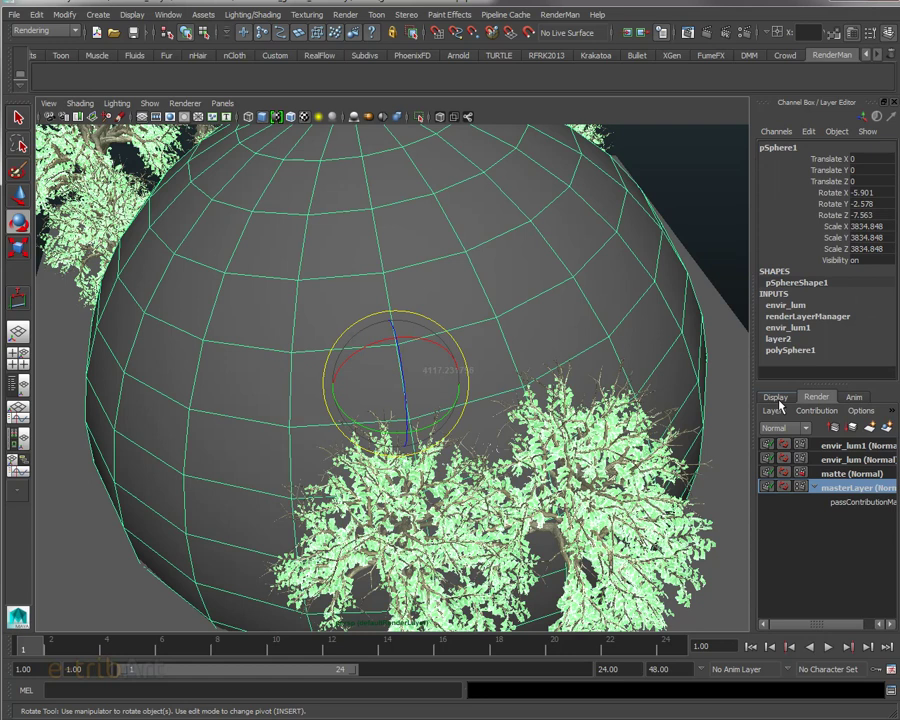
pyautogui.click(778, 398)
pyautogui.click(768, 445)
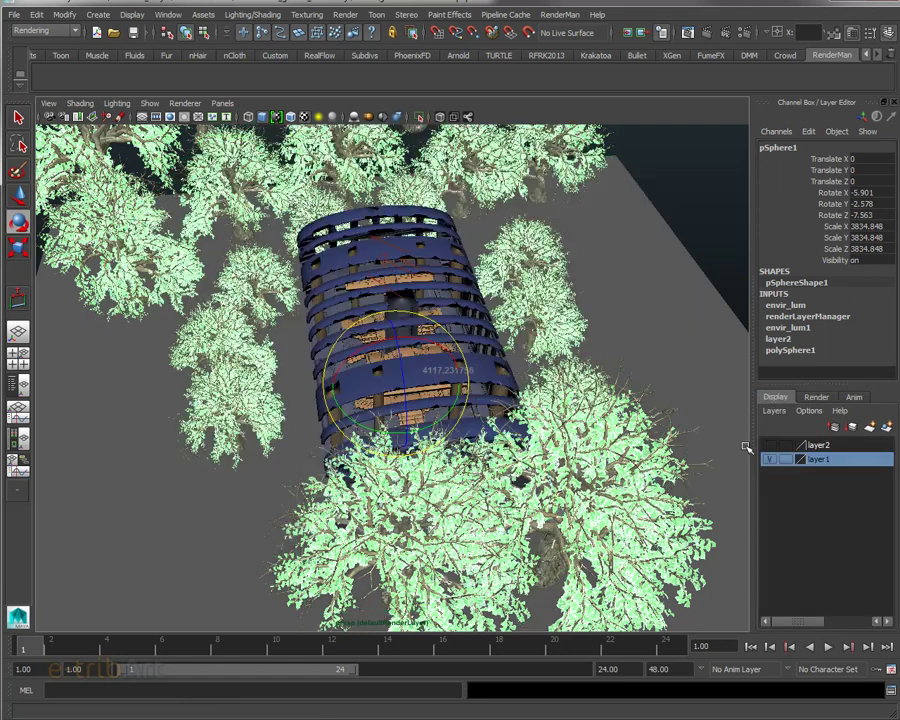
# Step: Orbit to view the gallery structure from the side, then look through camera1 again
pyautogui.moveTo(424, 328)
pyautogui.keyDown('alt'); pyautogui.mouseDown()
pyautogui.moveTo(438, 460)
pyautogui.moveTo(400, 520)
pyautogui.mouseUp(); pyautogui.keyUp('alt')
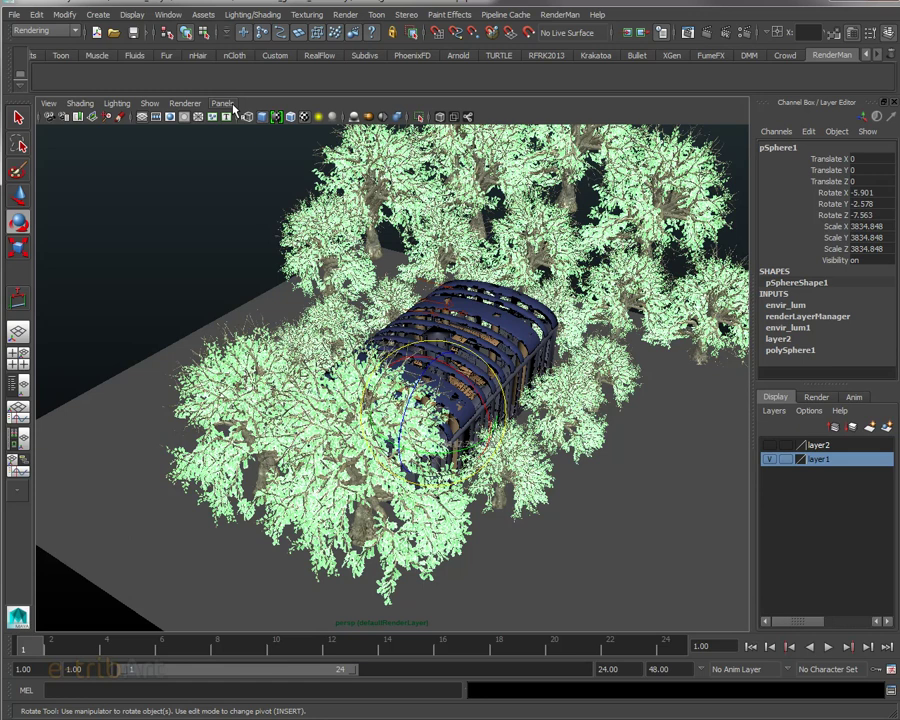
pyautogui.click(222, 103)
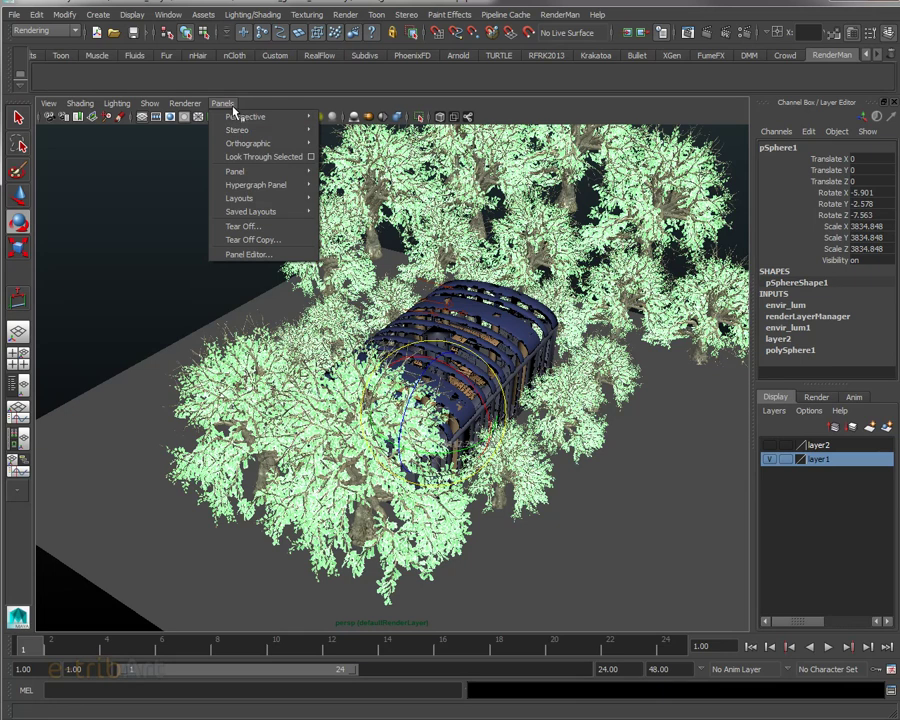
pyautogui.moveTo(246, 117)
pyautogui.click(337, 119)
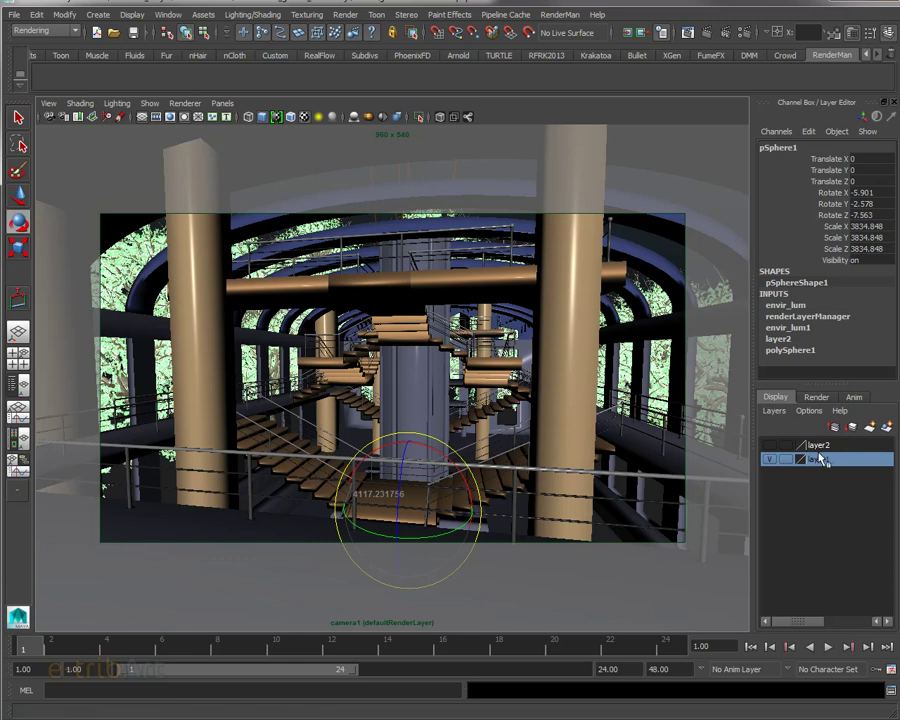
# Step: Show the render layers list and widen the Channel Box beside the viewport
pyautogui.click(815, 397)
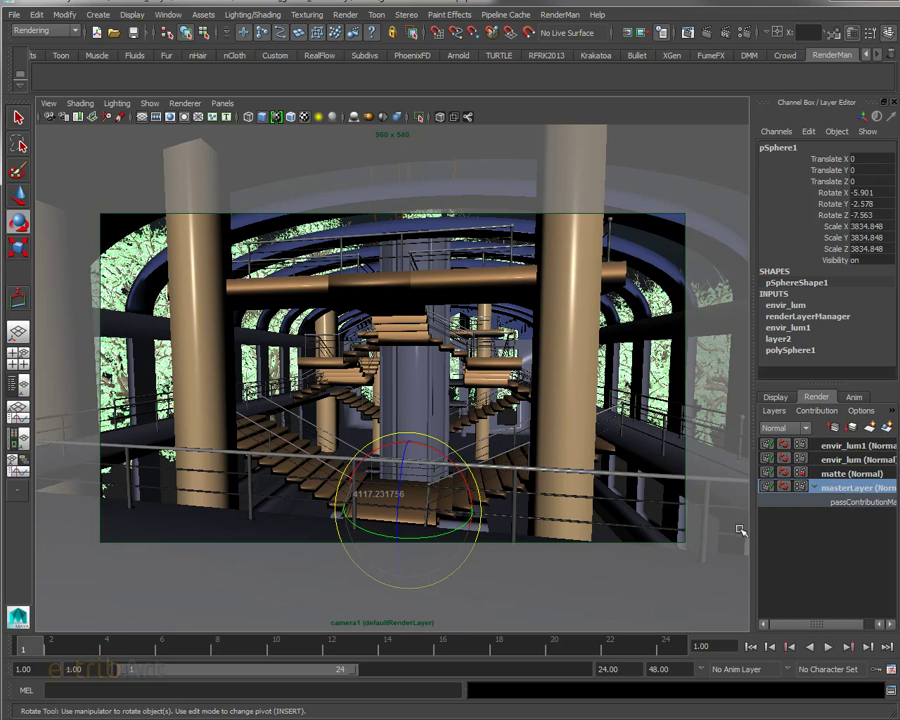
pyautogui.moveTo(749, 528); pyautogui.dragTo(689, 532)
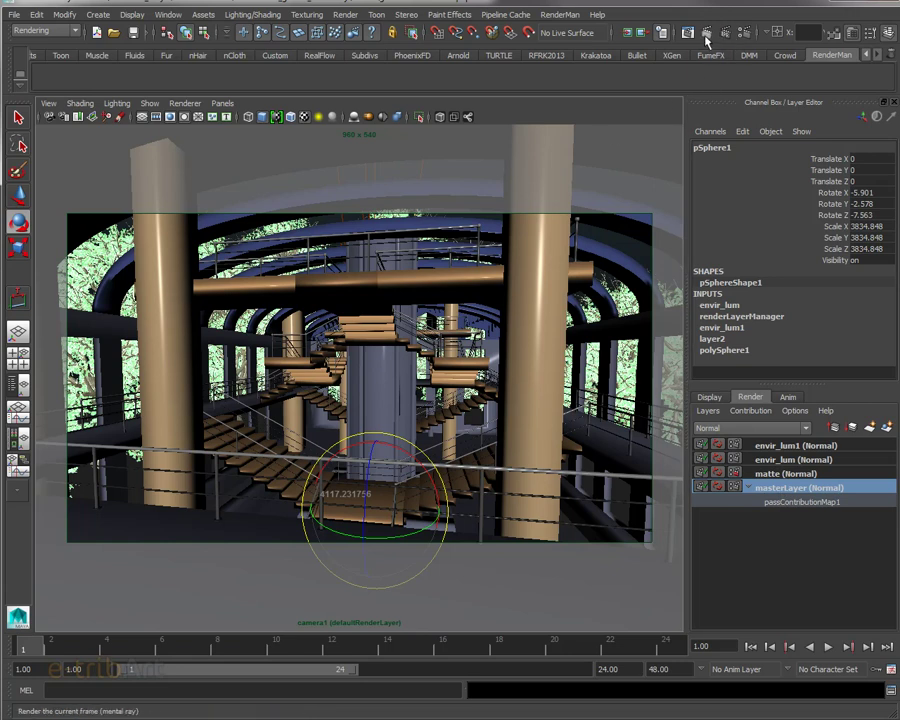
# Step: In masterLayer's Render Settings, show the Passes tab, reselect mental ray, and move the window aside
pyautogui.click(742, 36)
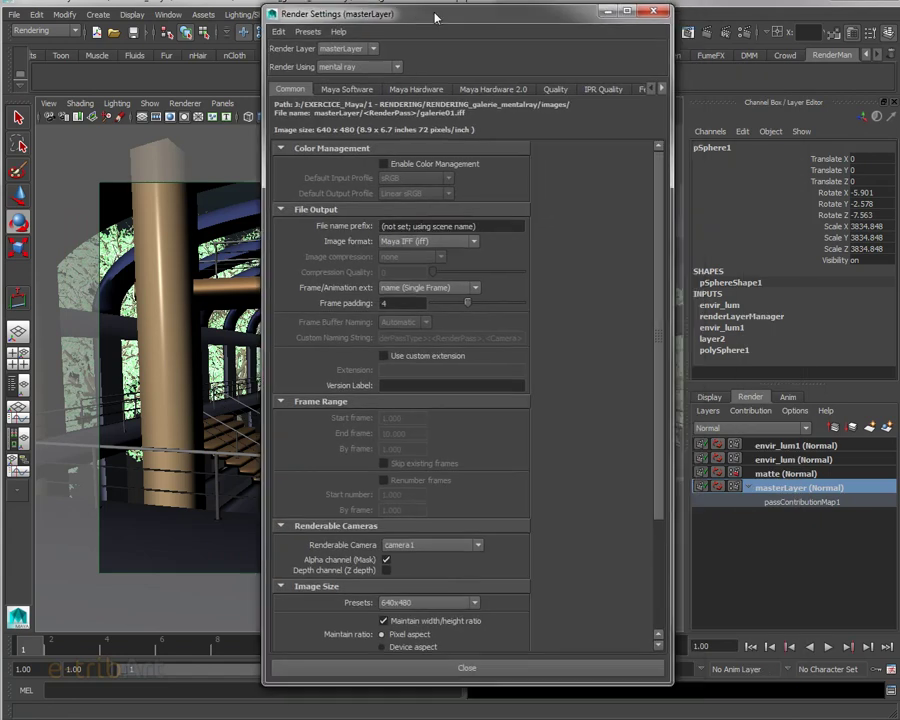
pyautogui.moveTo(430, 8); pyautogui.dragTo(520, 28)
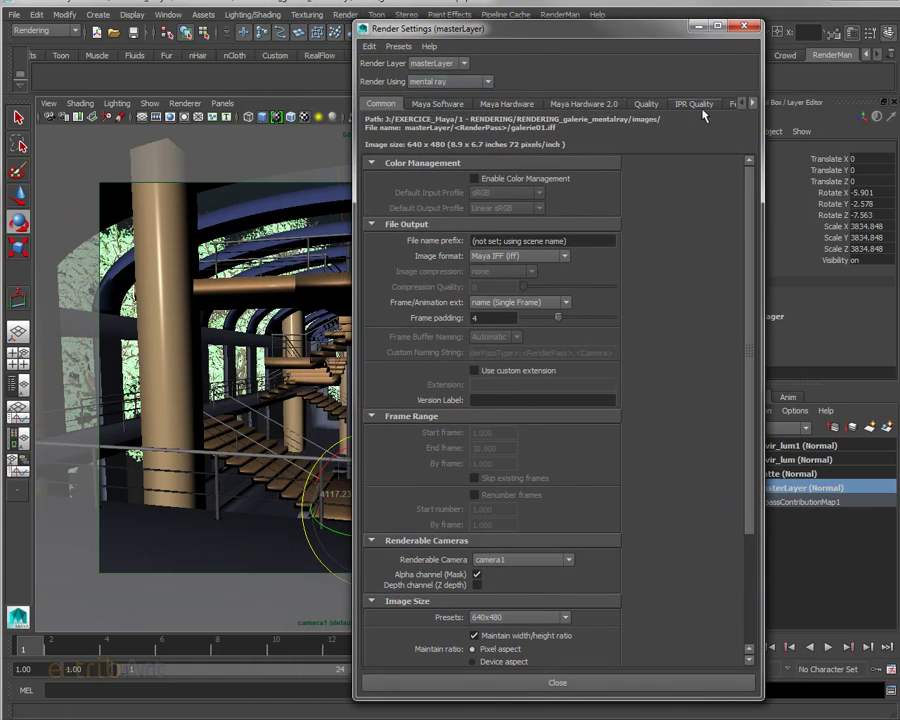
pyautogui.click(752, 104)
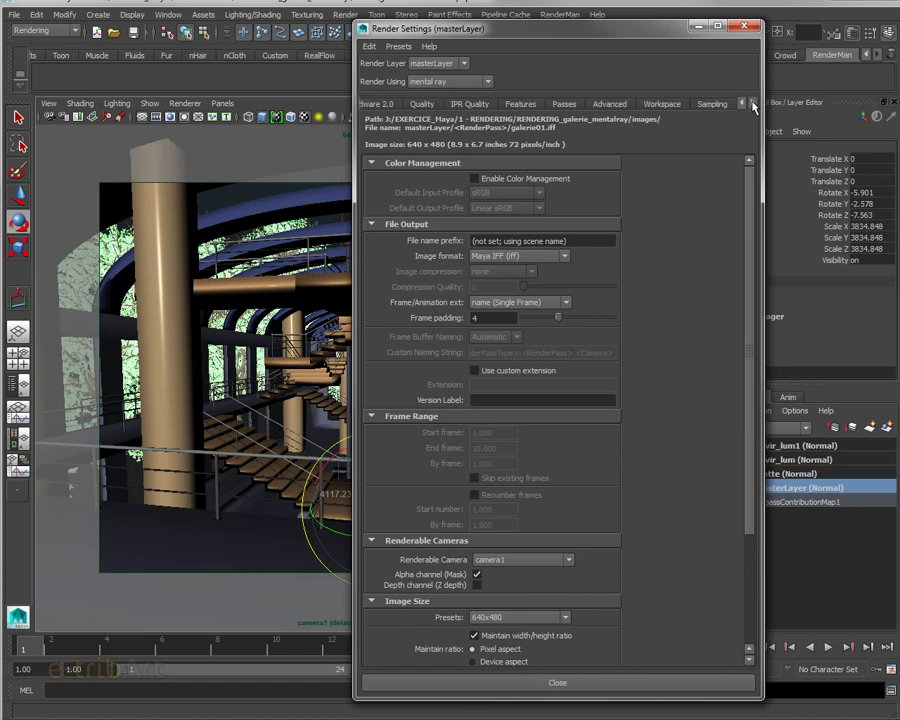
pyautogui.click(568, 106)
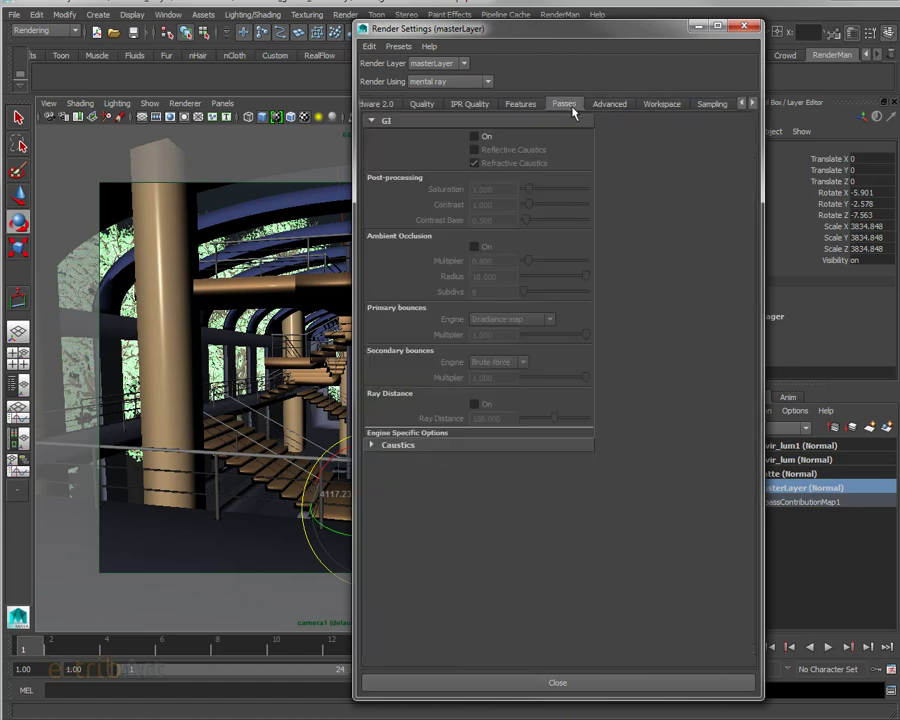
pyautogui.click(446, 84)
pyautogui.click(430, 148)
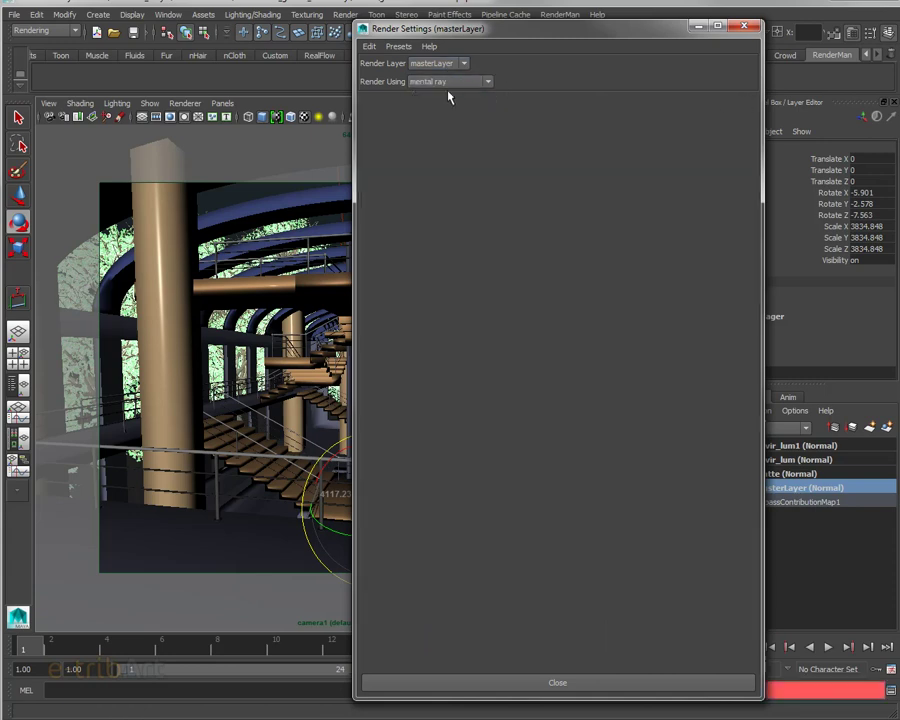
pyautogui.click(445, 84)
pyautogui.click(425, 149)
pyautogui.moveTo(421, 34); pyautogui.dragTo(561, 30)
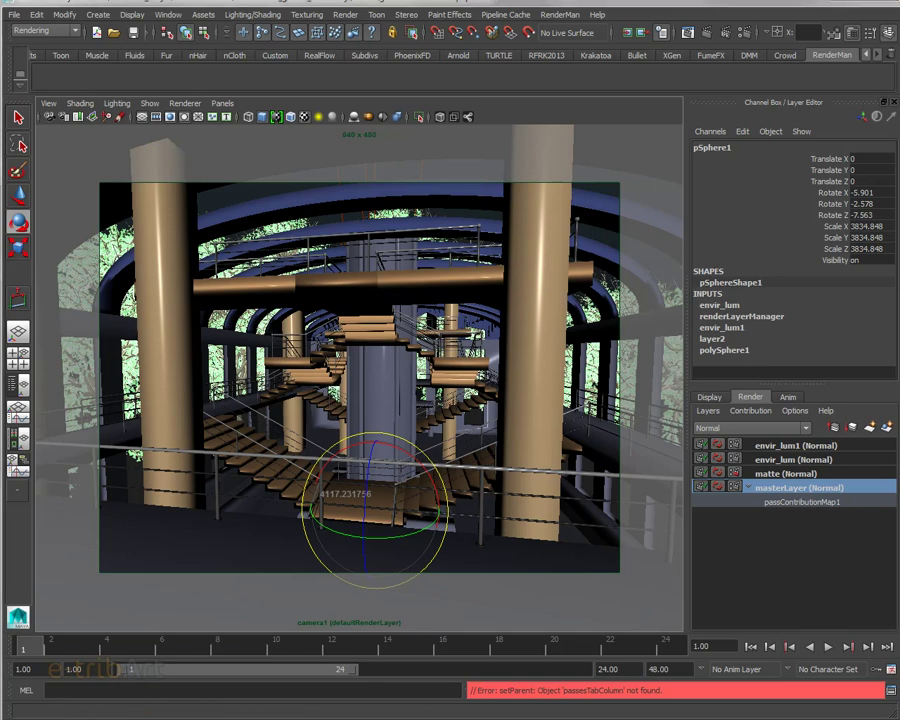
# Step: Make envir_lum1 current, close its Render Settings, and turn layer2 visibility back on
pyautogui.click(734, 445)
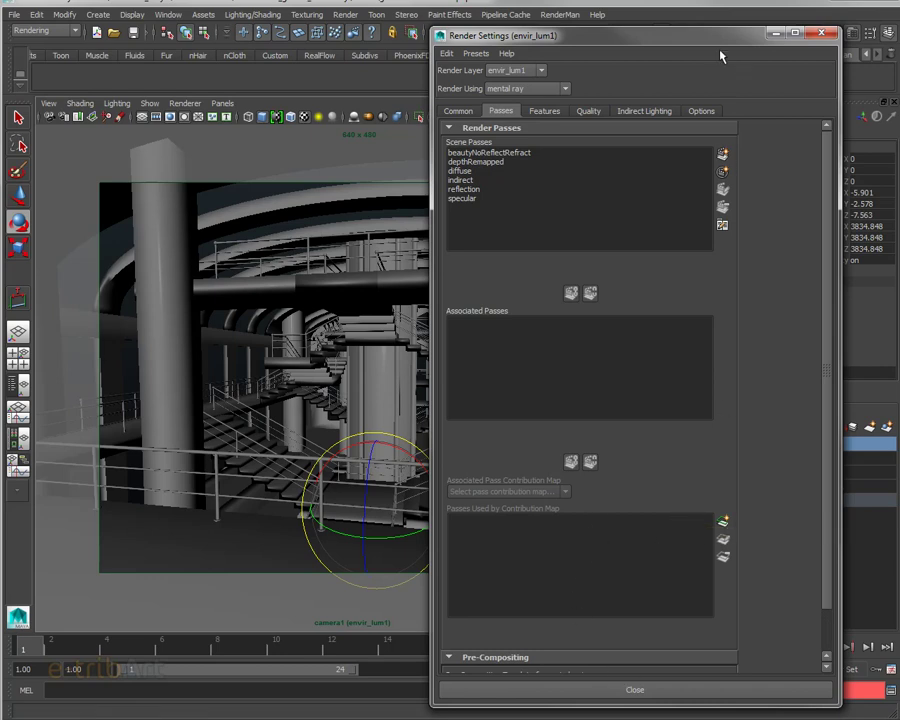
pyautogui.moveTo(710, 42); pyautogui.dragTo(727, 30)
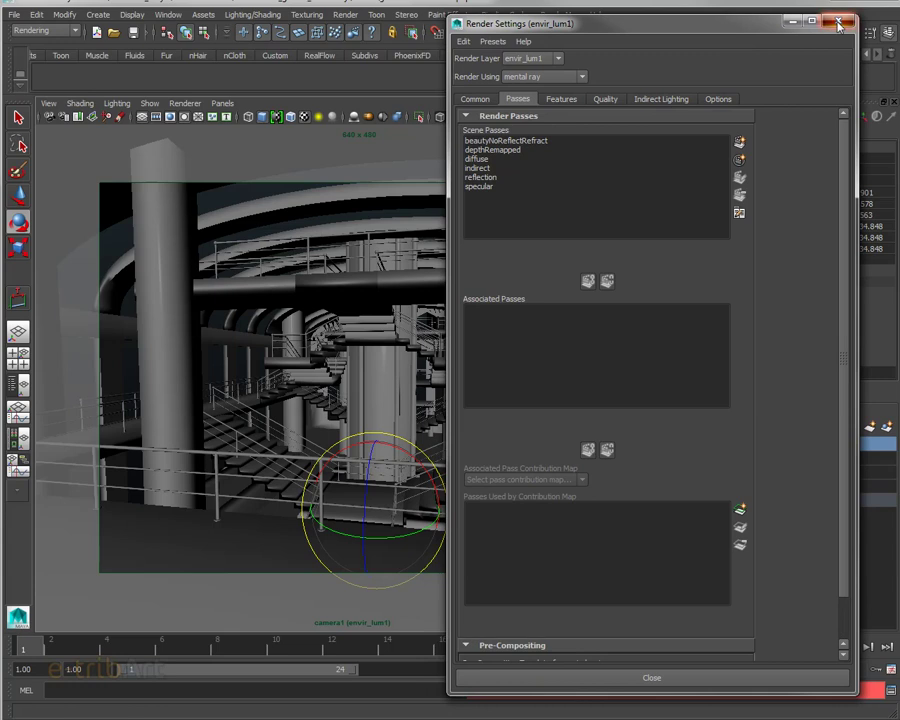
pyautogui.click(838, 22)
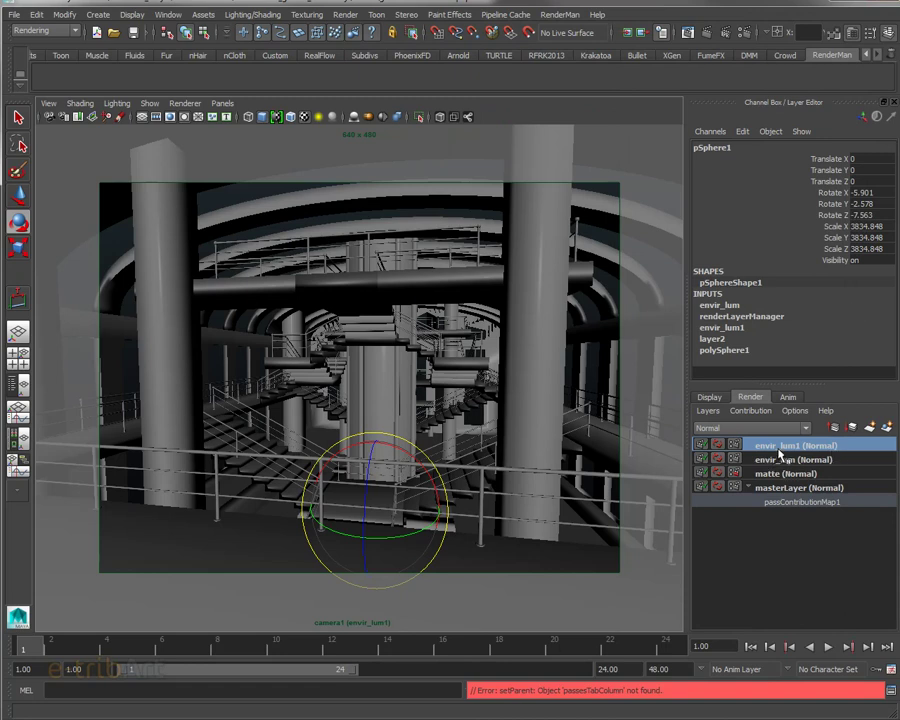
pyautogui.click(719, 399)
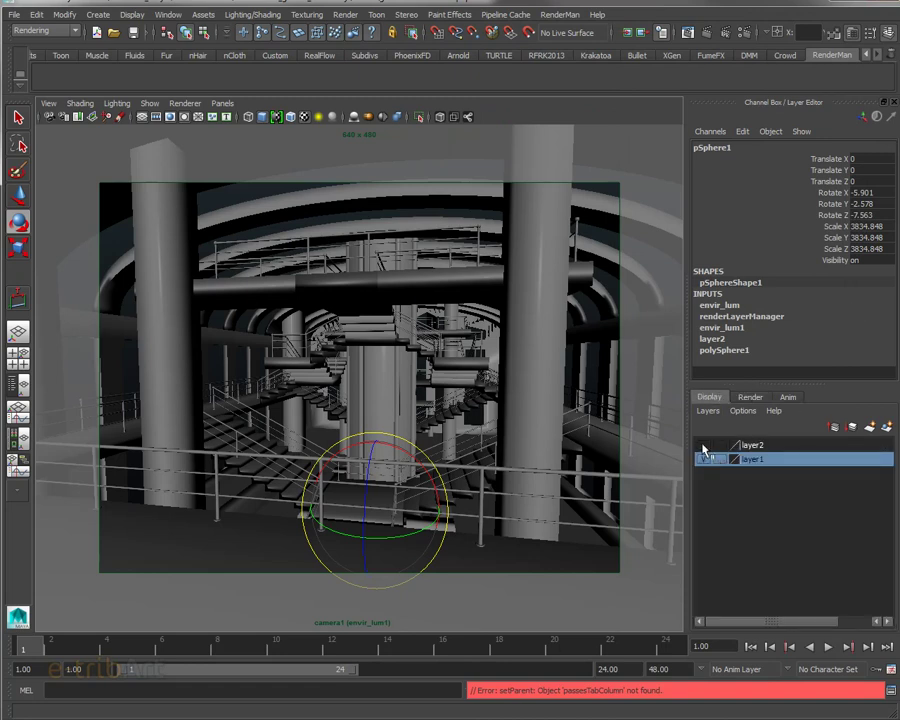
pyautogui.click(703, 445)
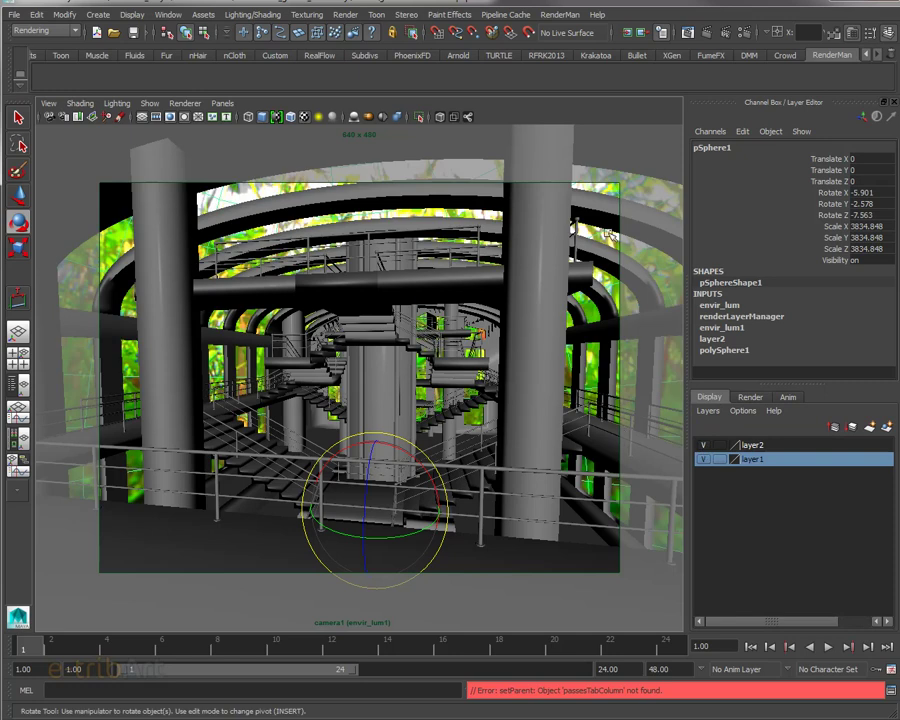
pyautogui.click(222, 103)
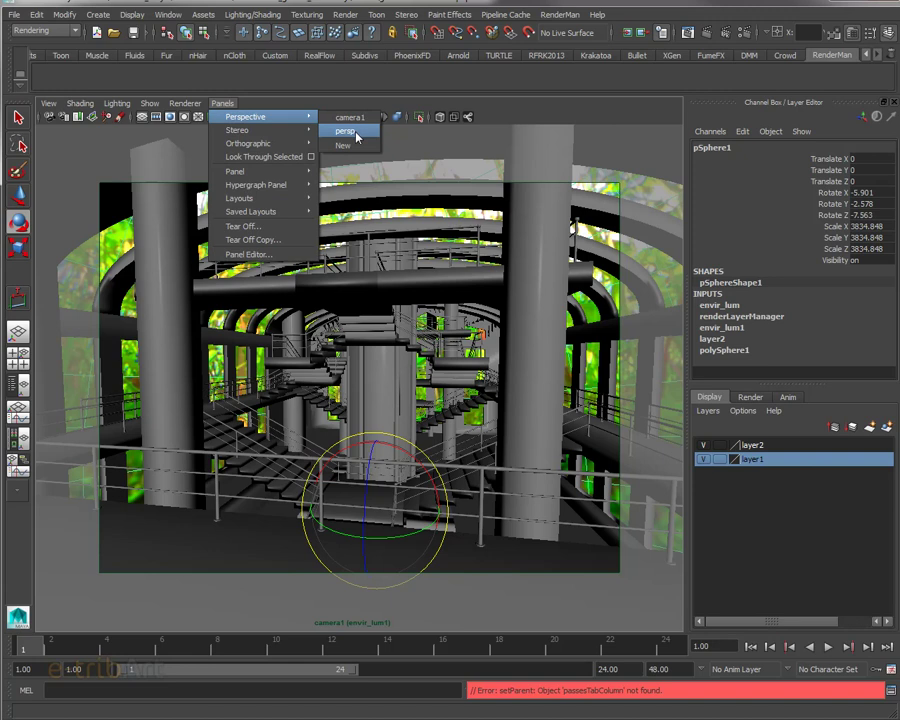
pyautogui.moveTo(246, 117)
pyautogui.click(357, 137)
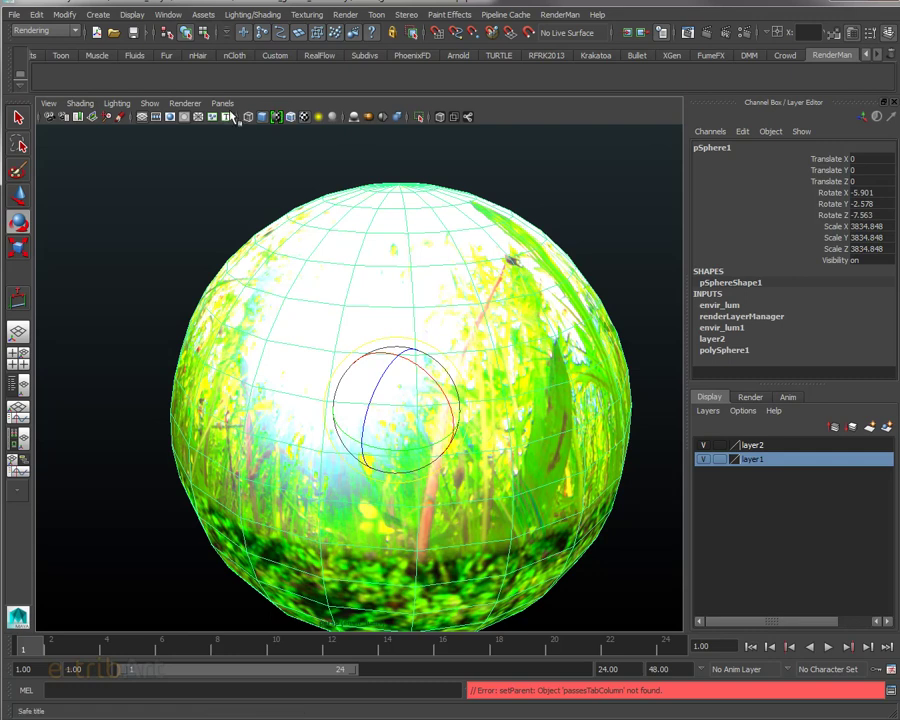
pyautogui.click(222, 103)
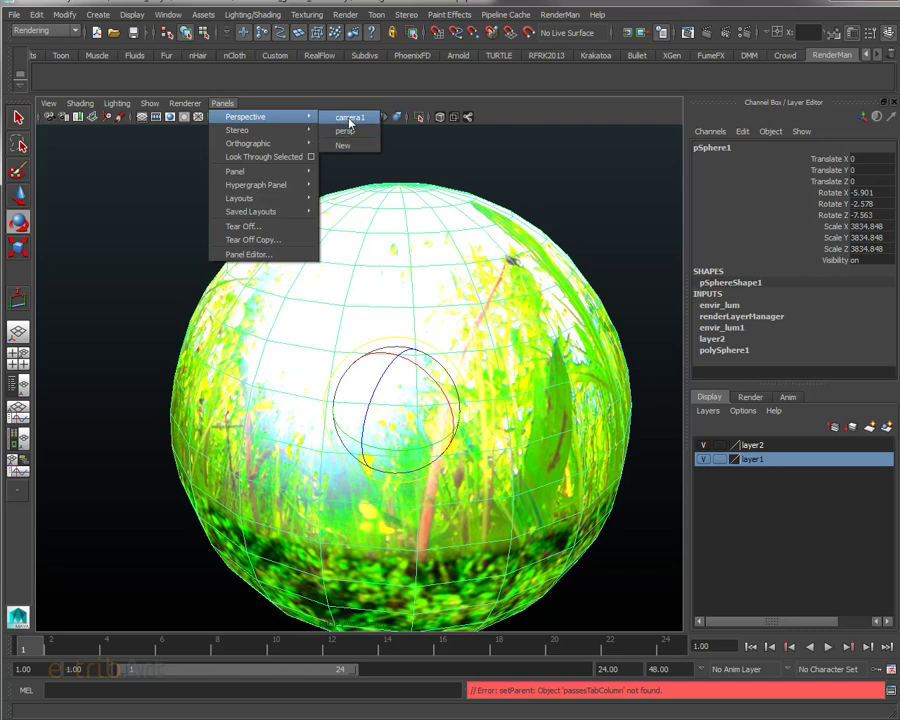
pyautogui.click(350, 118)
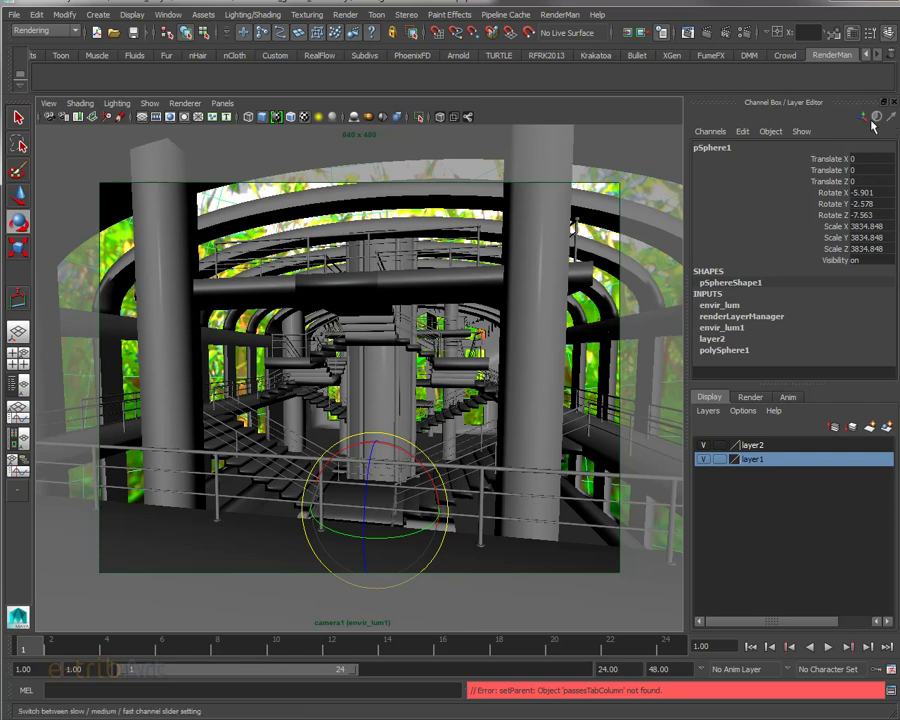
pyautogui.click(742, 34)
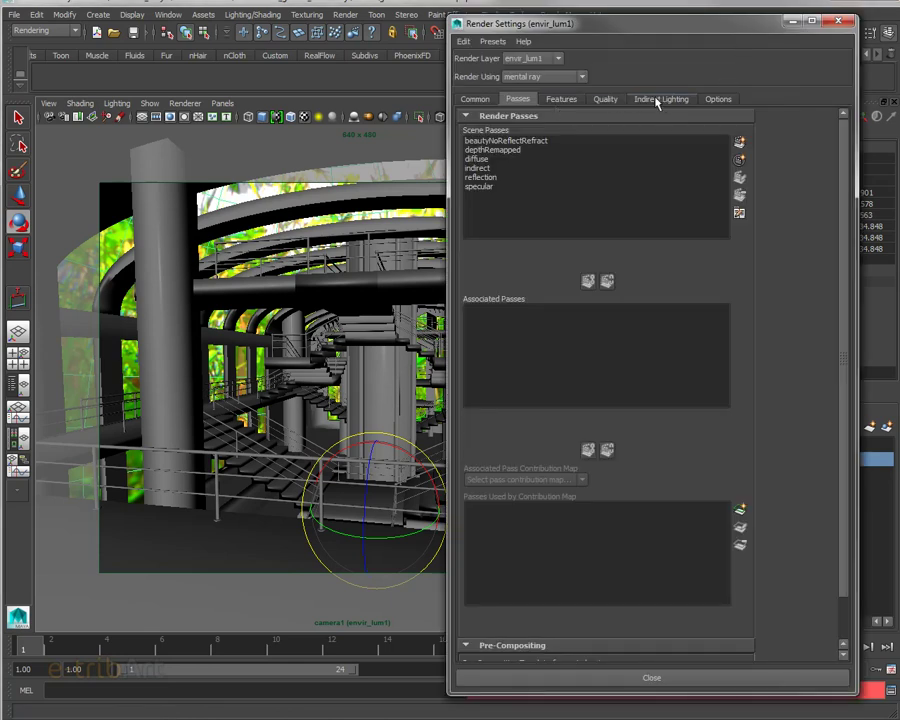
pyautogui.click(656, 100)
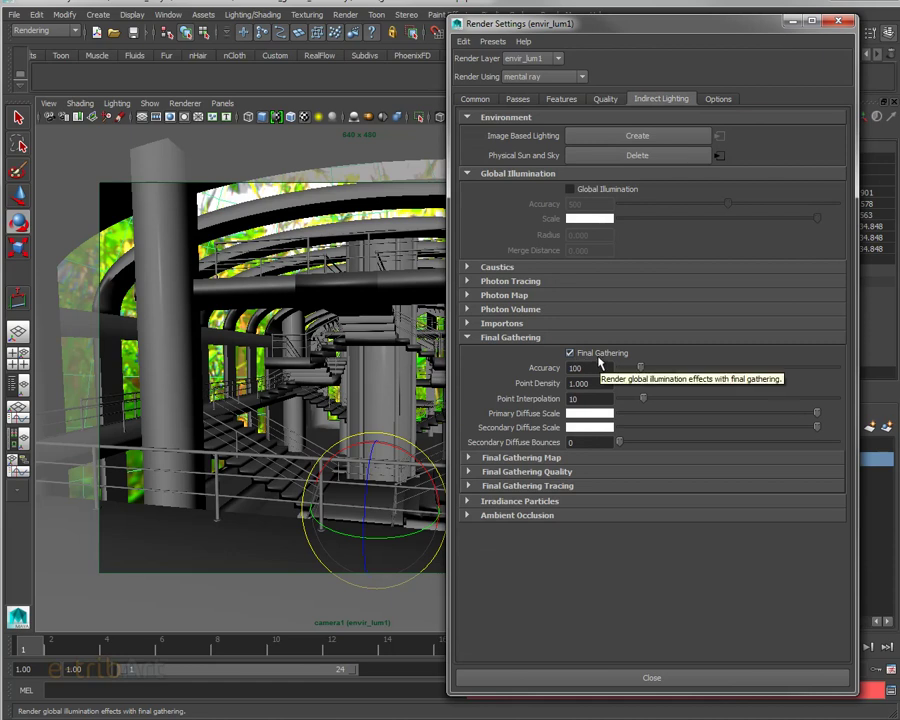
pyautogui.moveTo(593, 33)
pyautogui.mouseDown()
pyautogui.moveTo(744, 68)
pyautogui.moveTo(899, 70)
pyautogui.mouseUp()
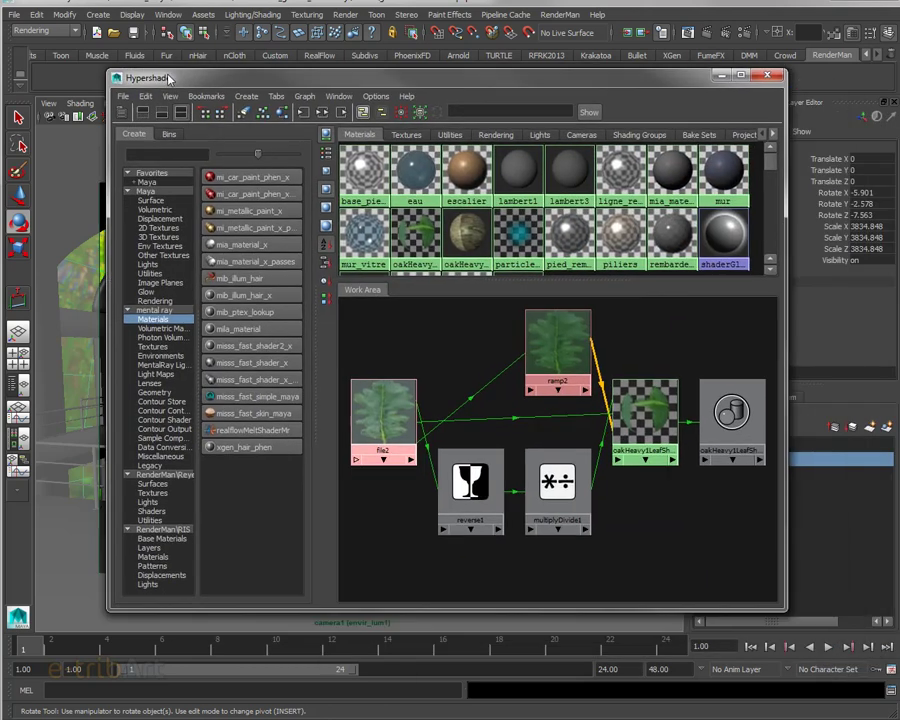
# Step: Select the x_lambert2 material in the Hypershade, show its attributes, and move the Hypershade aside
pyautogui.scroll(-2, 556, 220)
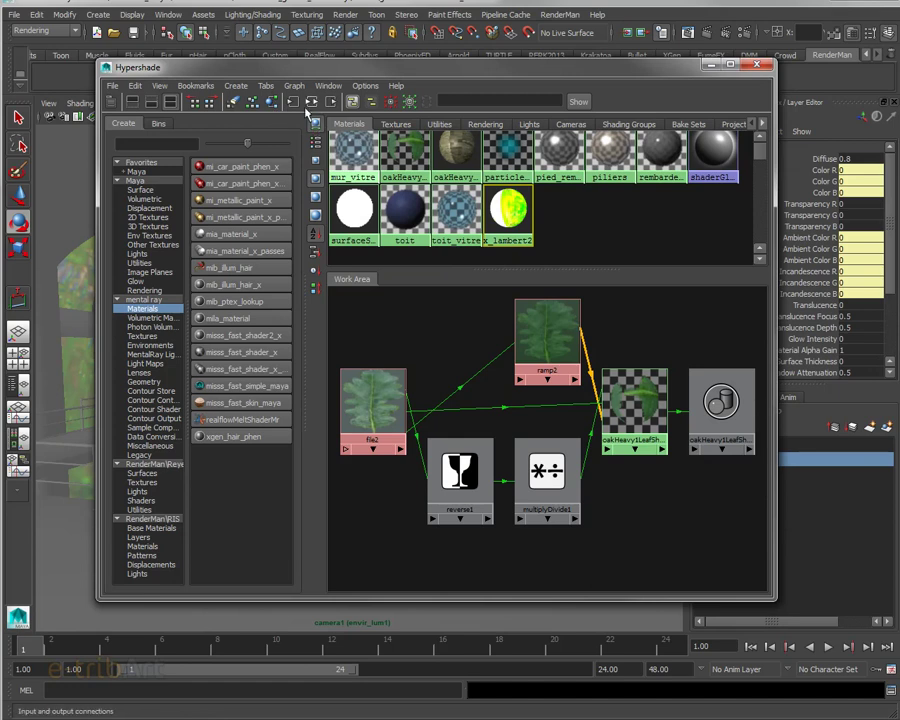
pyautogui.click(271, 104)
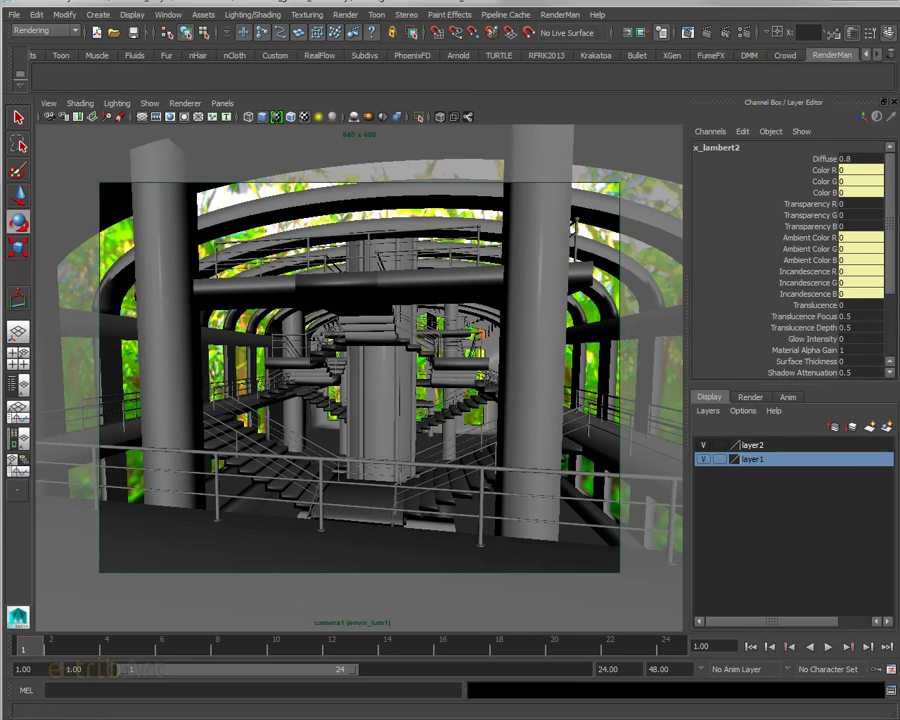
pyautogui.hotkey('ctrl', 'a')
pyautogui.moveTo(850, 134); pyautogui.dragTo(634, 90)
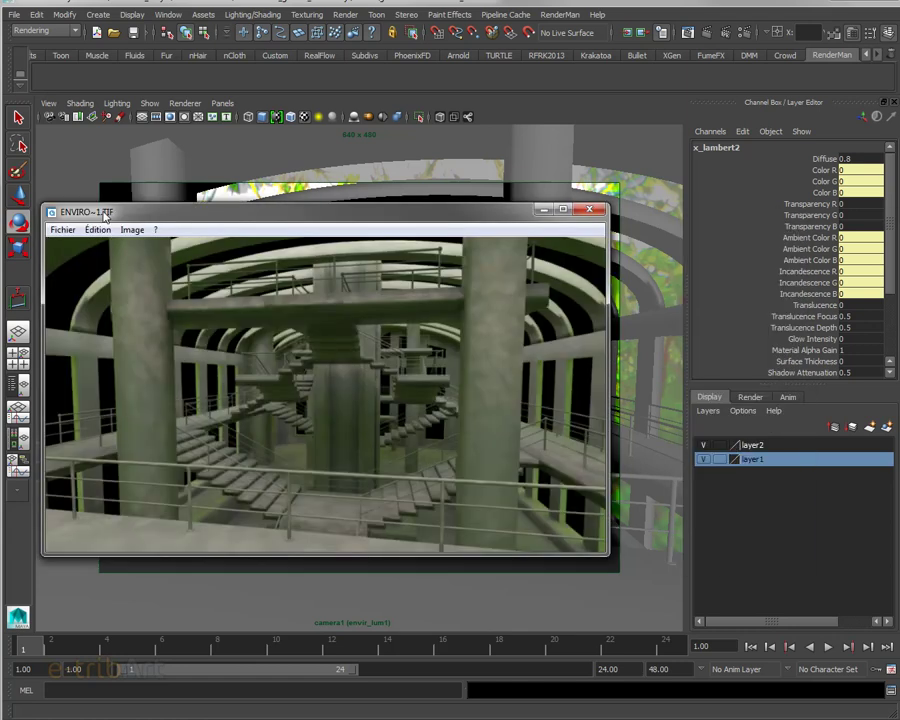
# Step: Move and enlarge the ENVIRO~1.TIF viewer to compare with the viewport, then close it
pyautogui.moveTo(101, 204); pyautogui.dragTo(151, 86)
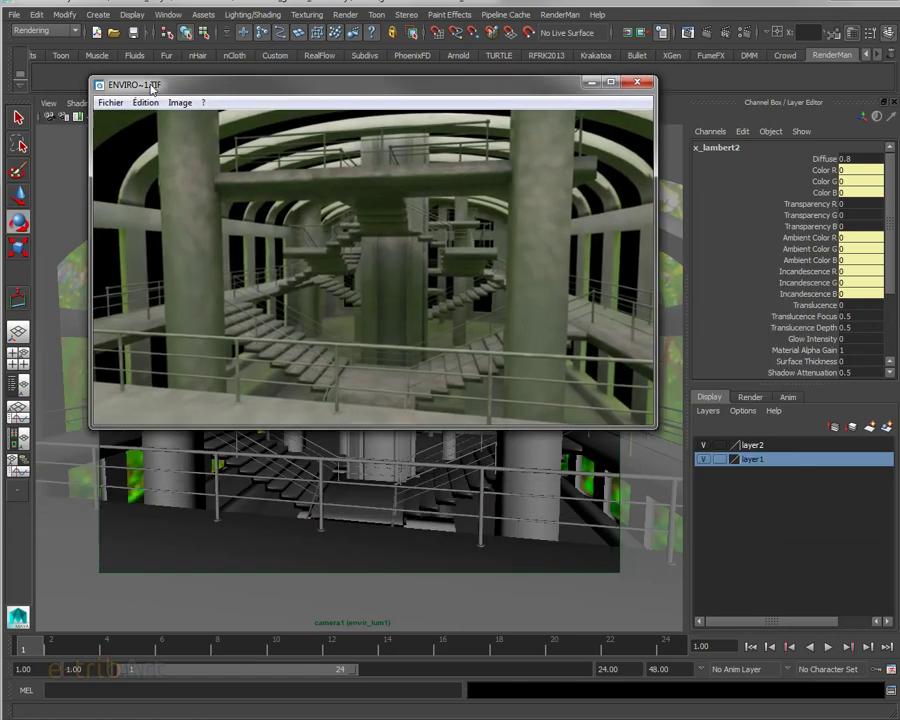
pyautogui.moveTo(660, 445); pyautogui.dragTo(701, 494)
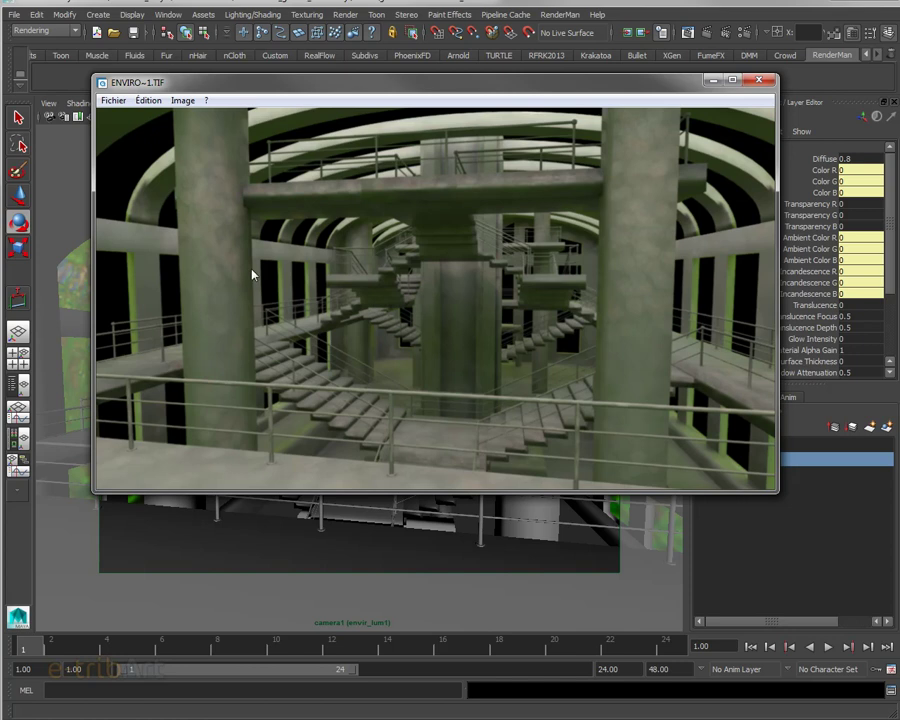
pyautogui.moveTo(315, 88); pyautogui.dragTo(357, 82)
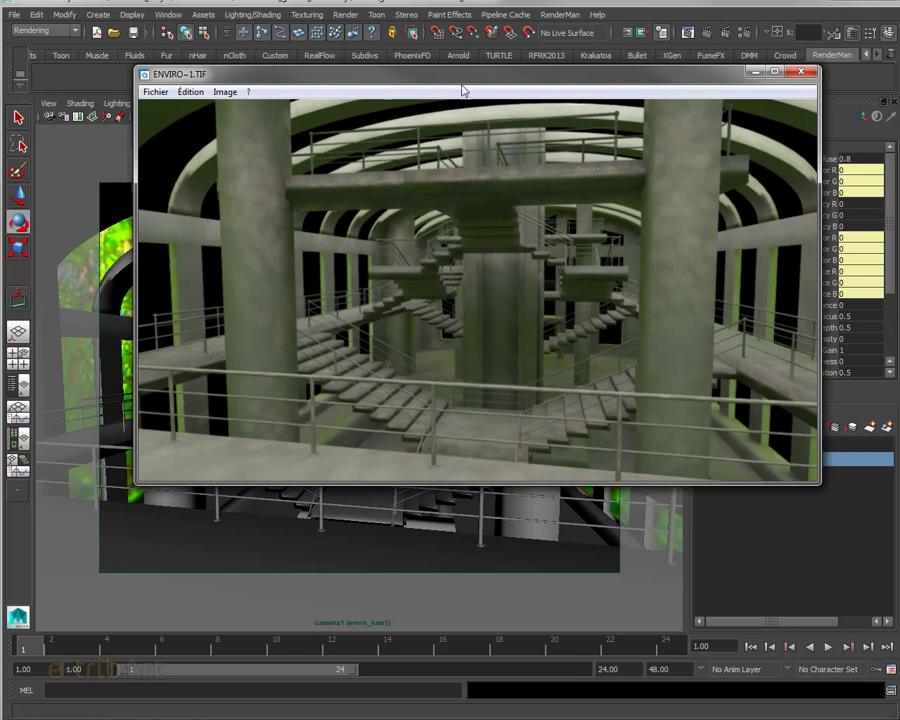
pyautogui.moveTo(462, 76); pyautogui.dragTo(388, 67)
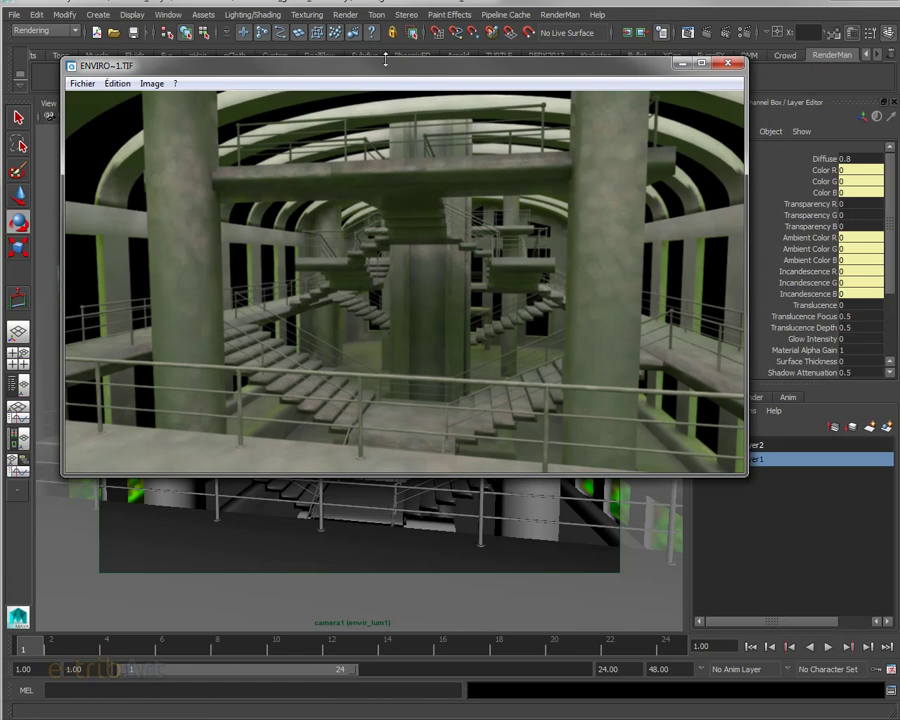
pyautogui.click(272, 48)
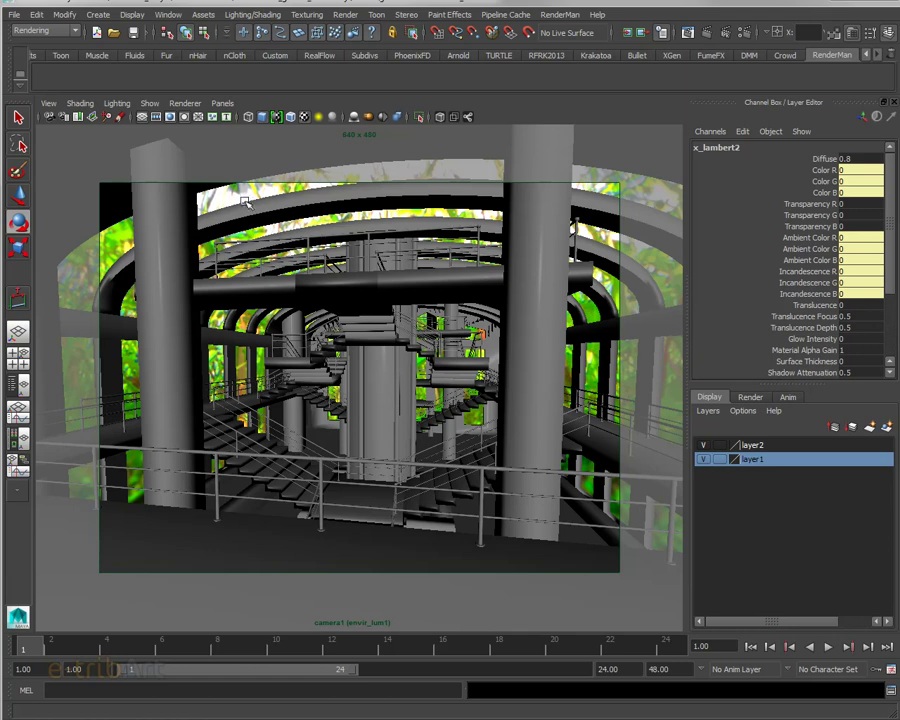
# Step: Deselect all, select the galerie1 object, then reposition the galerie01.tif window in Photoshop
pyautogui.click(272, 247)
pyautogui.click(552, 352)
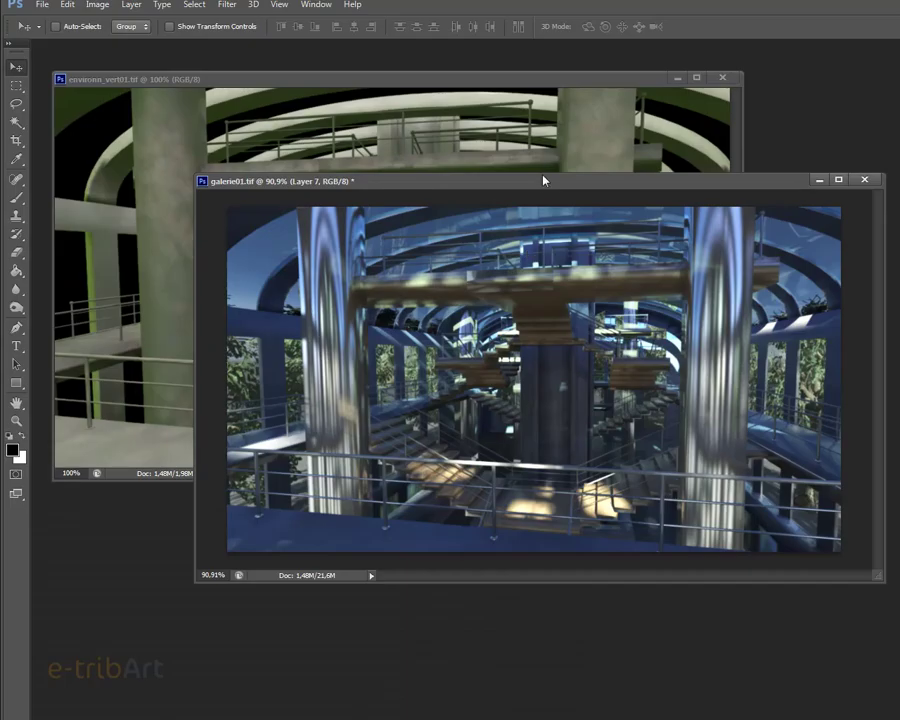
pyautogui.moveTo(542, 180)
pyautogui.mouseDown()
pyautogui.moveTo(534, 167)
pyautogui.moveTo(620, 285)
pyautogui.moveTo(542, 266)
pyautogui.mouseUp()
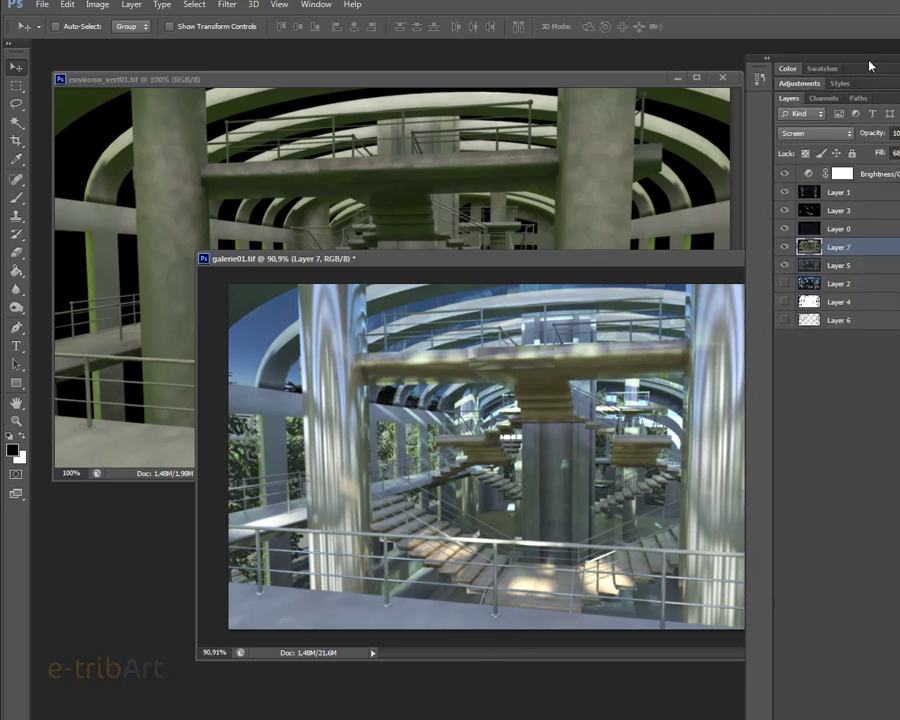
# Step: Extend the Layers panel to list every galerie01.tif layer, and toggle Layer 7 off and on
pyautogui.moveTo(771, 715)
pyautogui.mouseDown()
pyautogui.moveTo(771, 276)
pyautogui.moveTo(771, 545)
pyautogui.mouseUp()
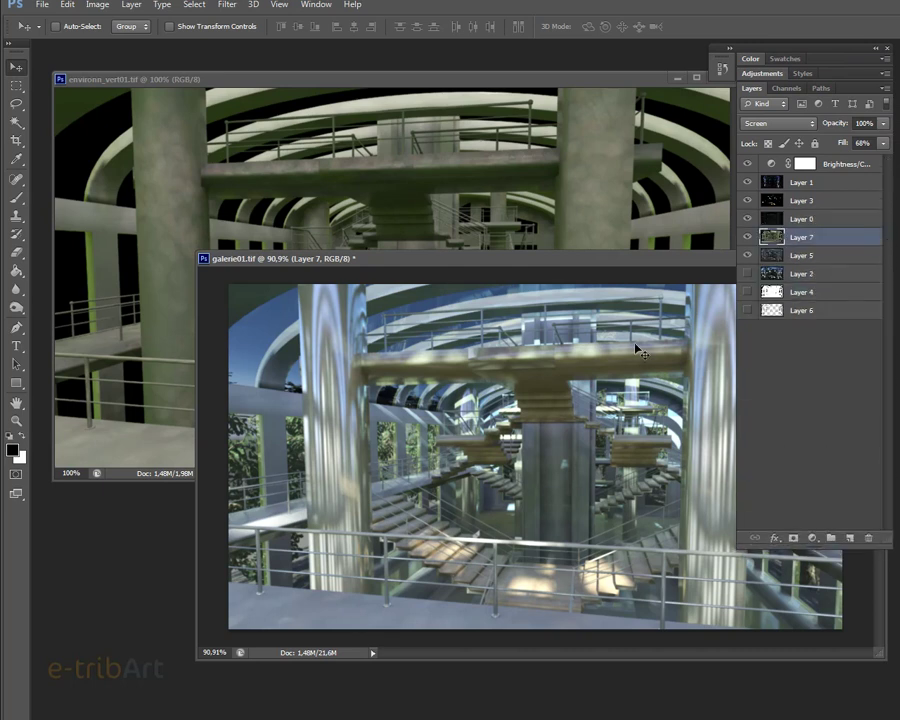
pyautogui.moveTo(617, 263)
pyautogui.mouseDown()
pyautogui.moveTo(476, 303)
pyautogui.moveTo(480, 271)
pyautogui.mouseUp()
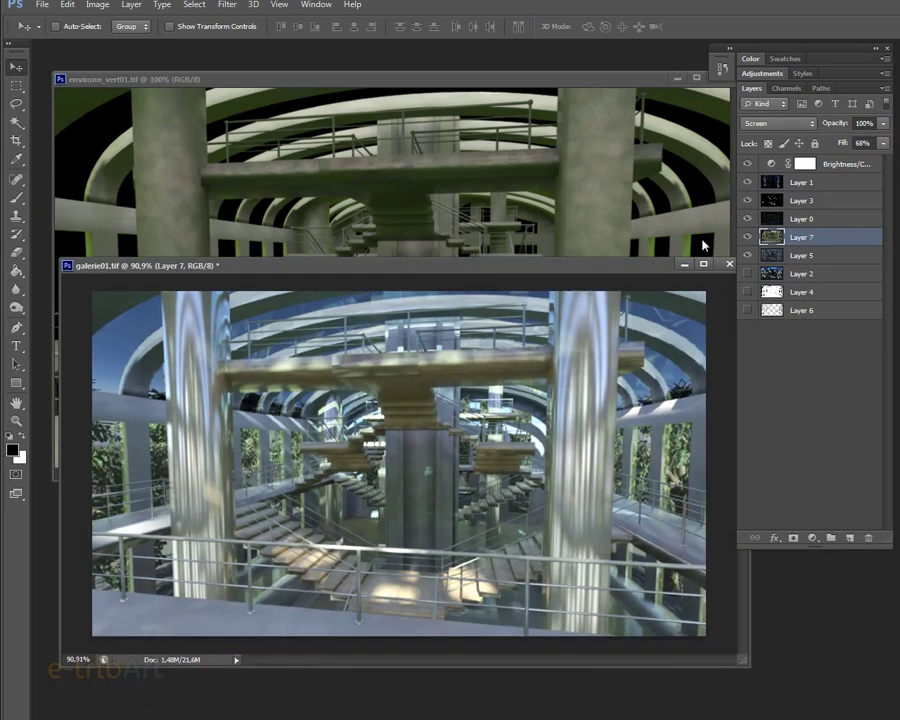
pyautogui.click(747, 237)
pyautogui.click(747, 237)
# Step: Set Layer 7's fill to 100% and its blend mode to Lighten
pyautogui.click(883, 143)
pyautogui.moveTo(864, 160); pyautogui.dragTo(886, 159)
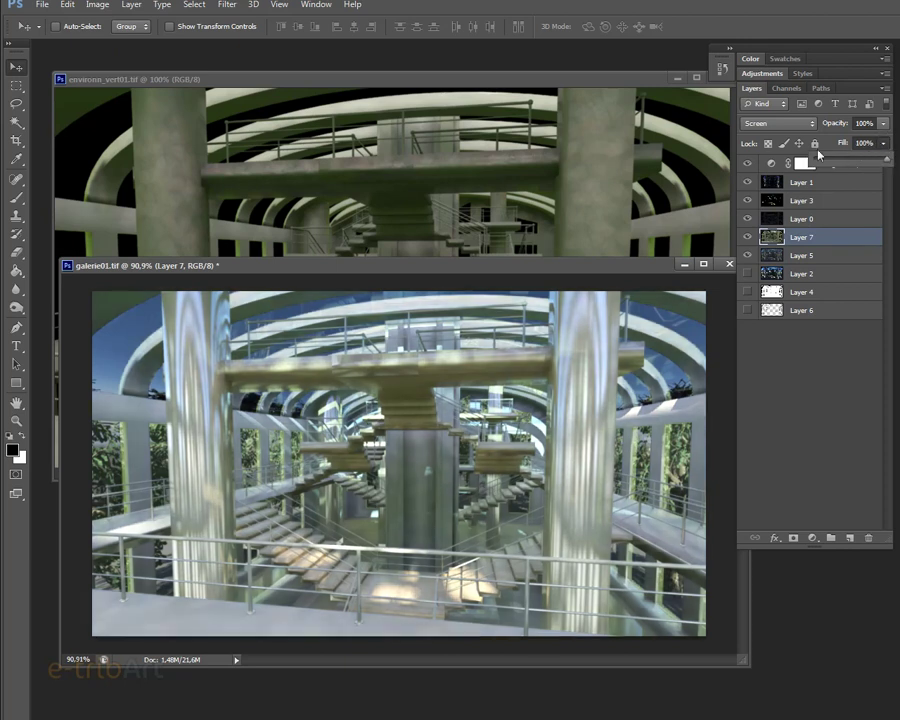
pyautogui.click(790, 123)
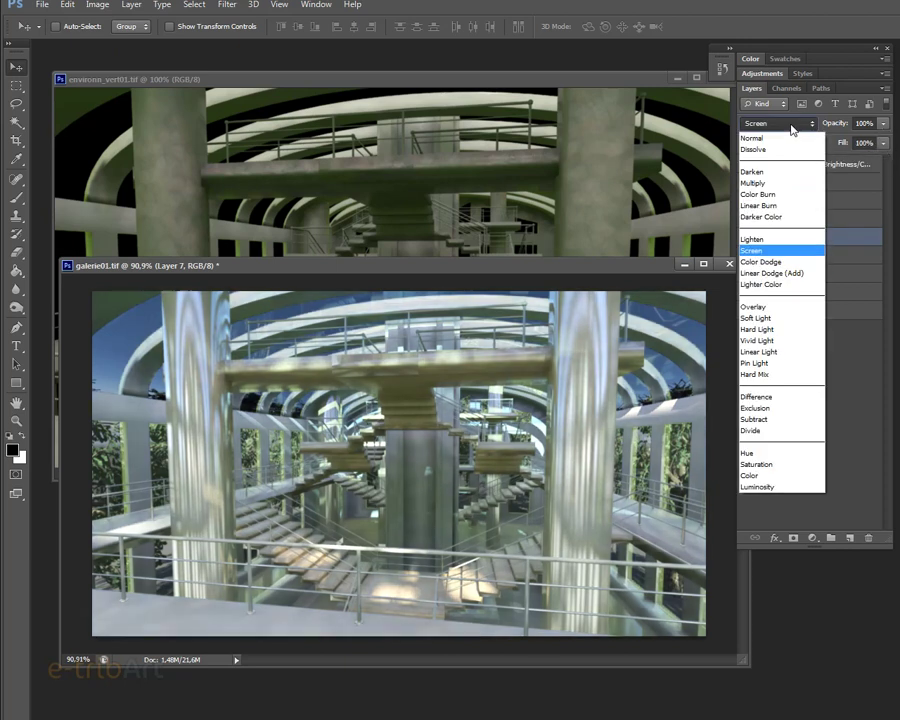
pyautogui.click(772, 241)
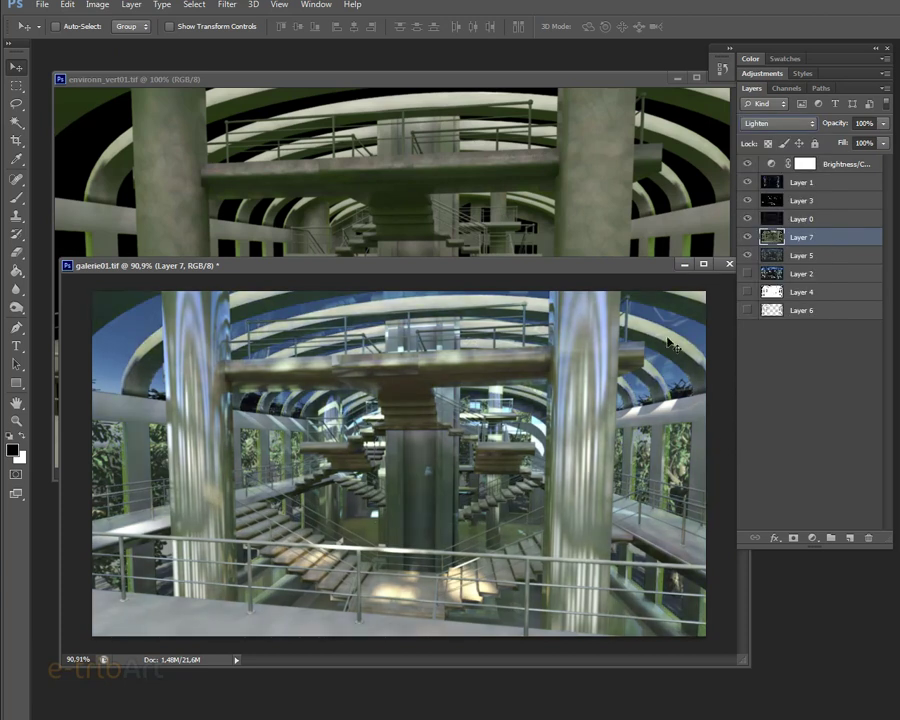
# Step: Hide and show Layer 7 to compare the galerie01 composite, then reposition its window
pyautogui.click(748, 238)
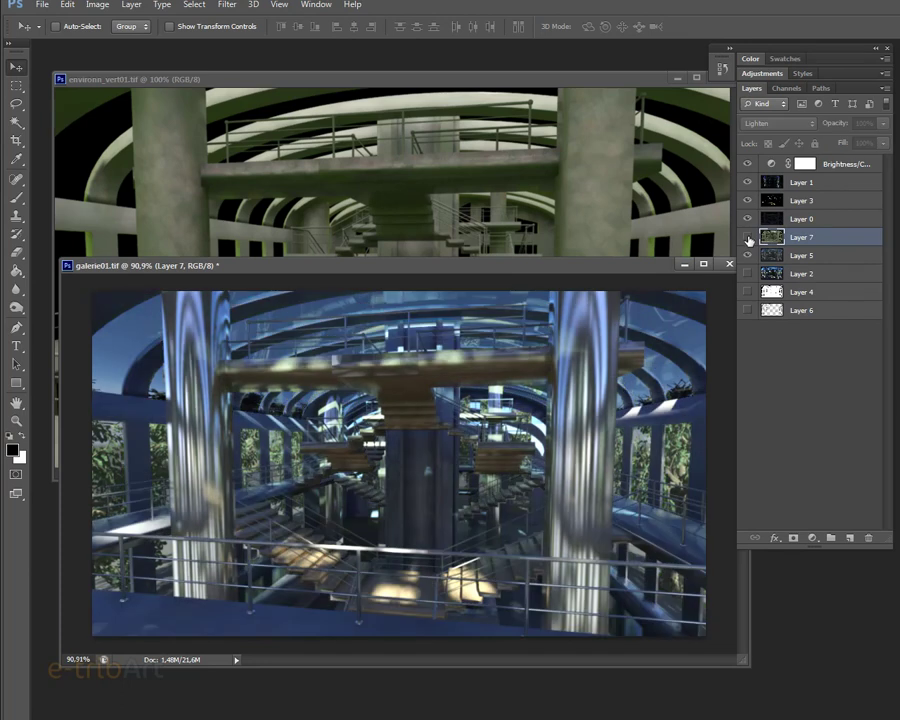
pyautogui.click(748, 238)
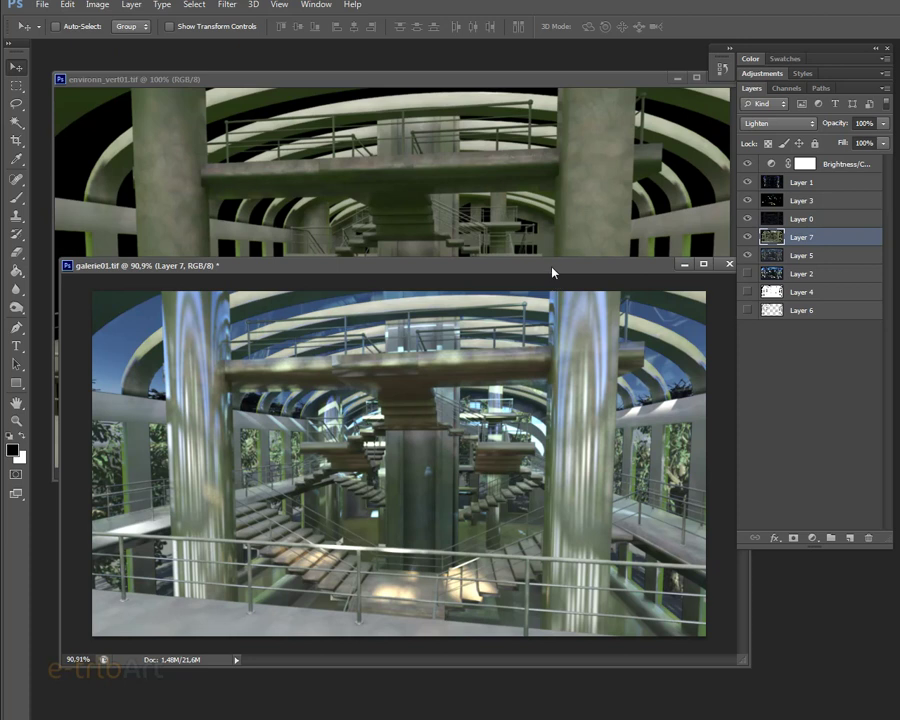
pyautogui.moveTo(552, 271); pyautogui.dragTo(554, 263)
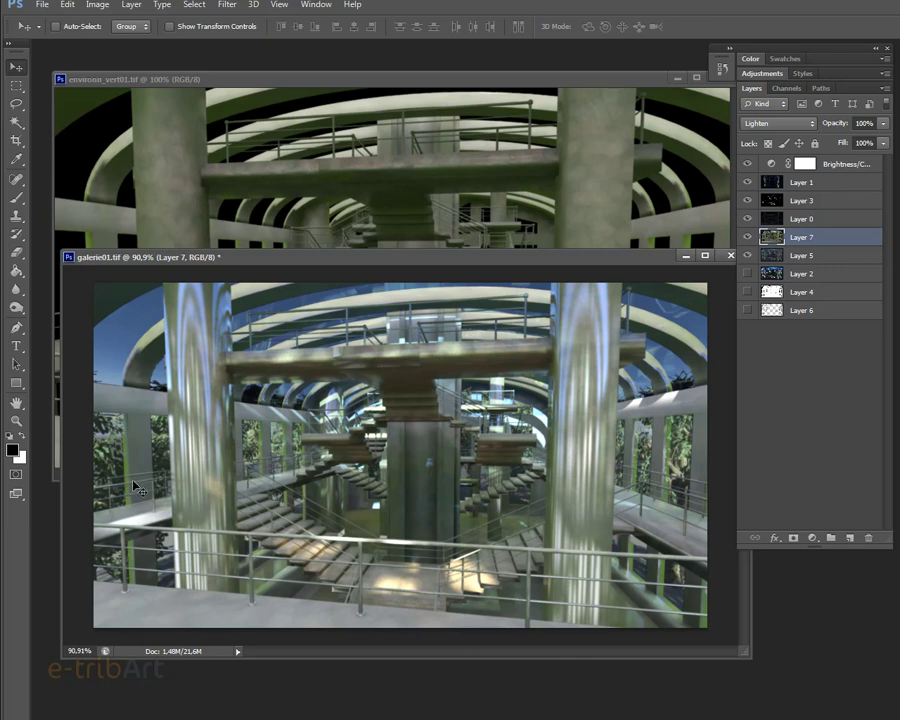
# Step: Lower Layer 7's opacity to 47% so the bluer layers beneath show through
pyautogui.moveTo(66, 257); pyautogui.dragTo(75, 312)
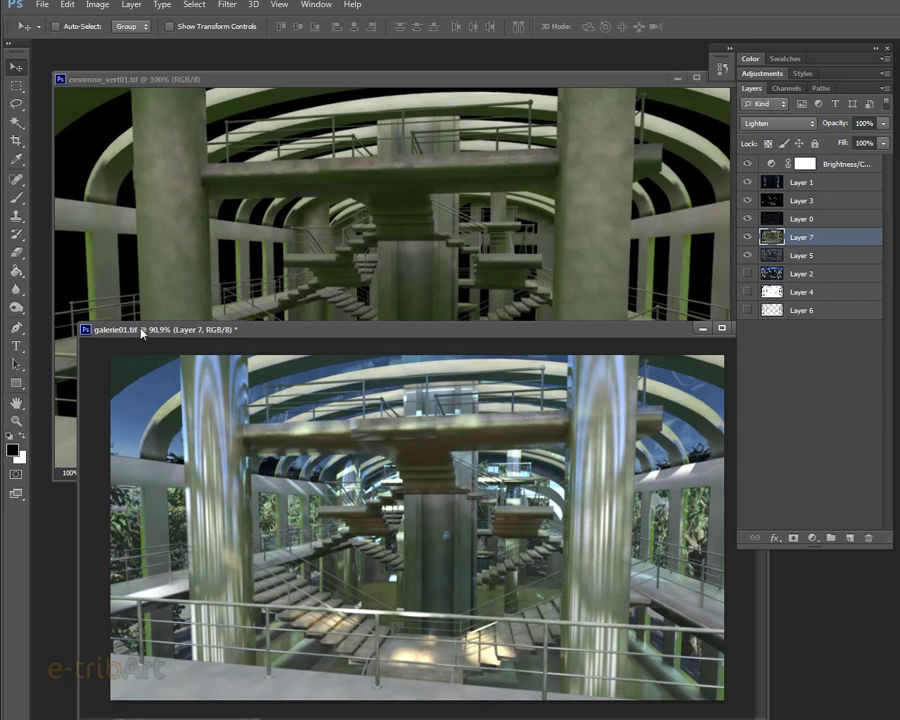
pyautogui.moveTo(141, 332); pyautogui.dragTo(105, 226)
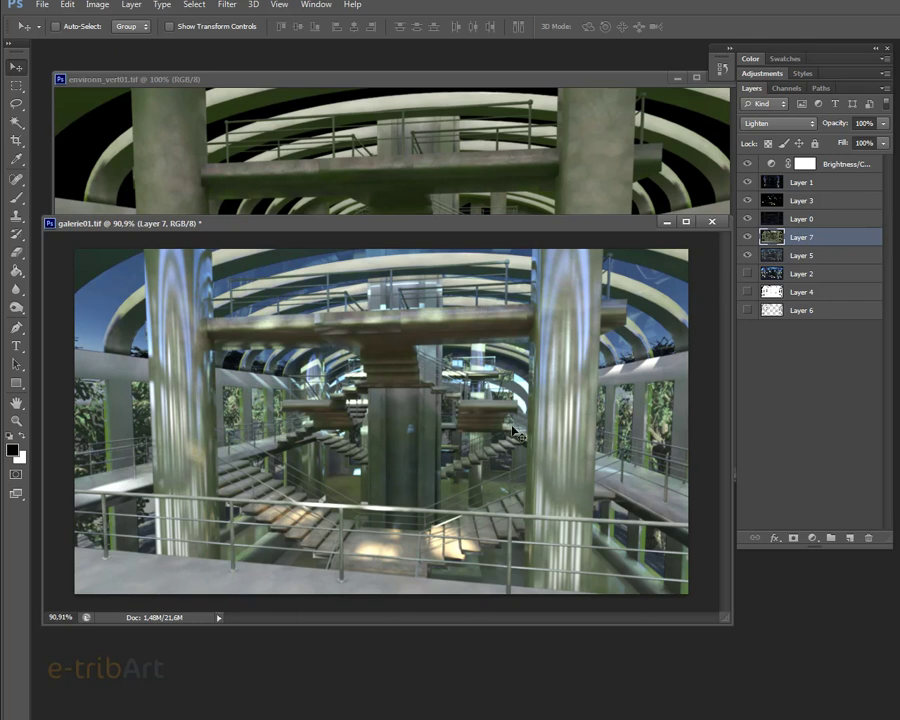
pyautogui.click(883, 123)
pyautogui.moveTo(875, 147)
pyautogui.mouseDown()
pyautogui.moveTo(811, 150)
pyautogui.moveTo(848, 151)
pyautogui.mouseUp()
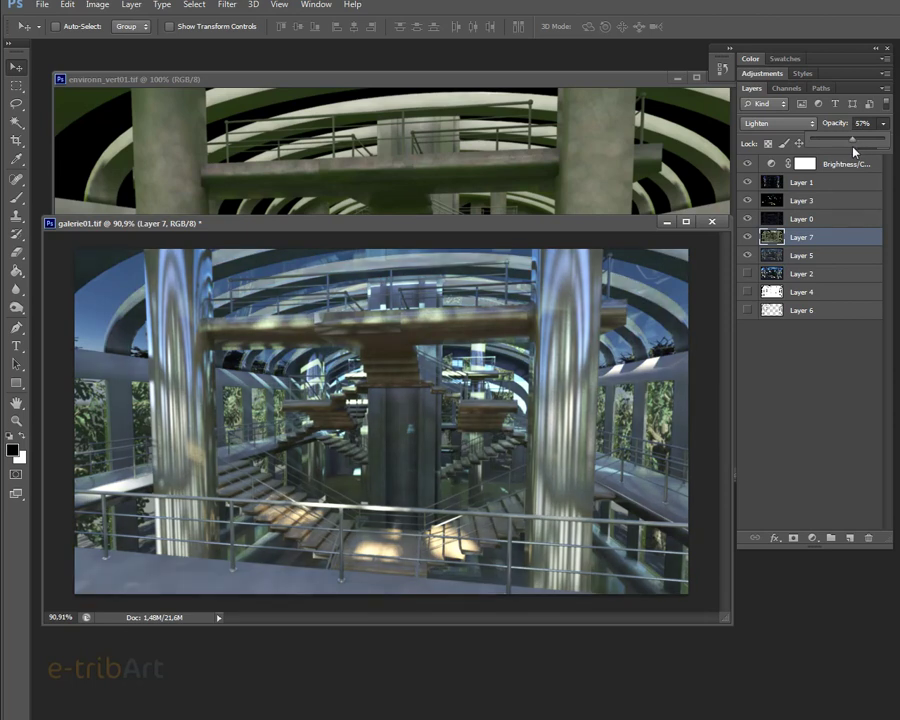
pyautogui.moveTo(855, 150)
pyautogui.mouseDown()
pyautogui.moveTo(840, 150)
pyautogui.moveTo(854, 151)
pyautogui.mouseUp()
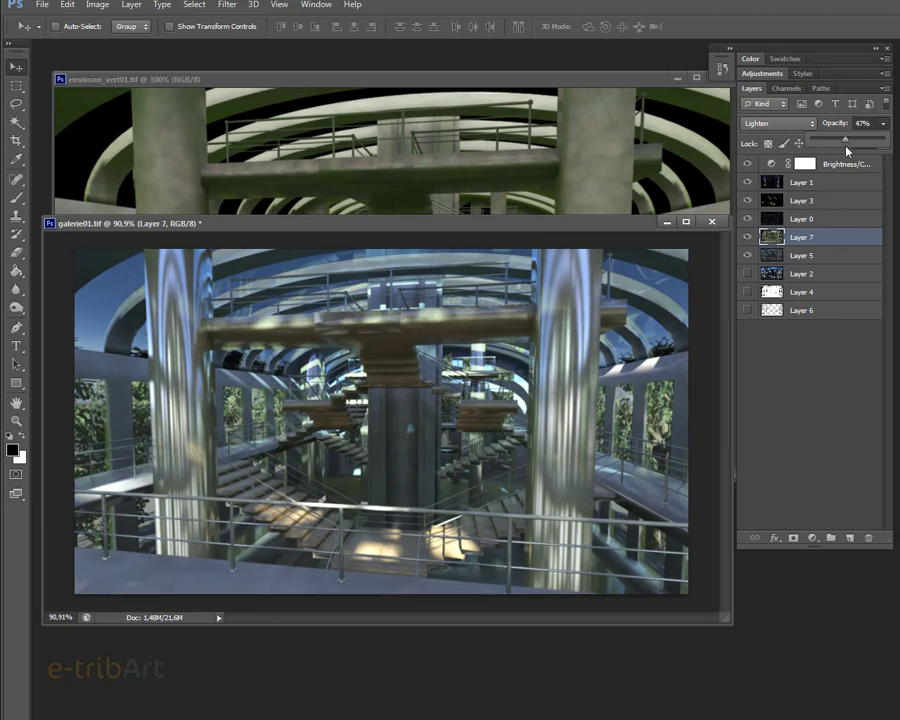
# Step: Deselect and reselect Layer 7, then reposition the galerie01 composite window
pyautogui.click(818, 388)
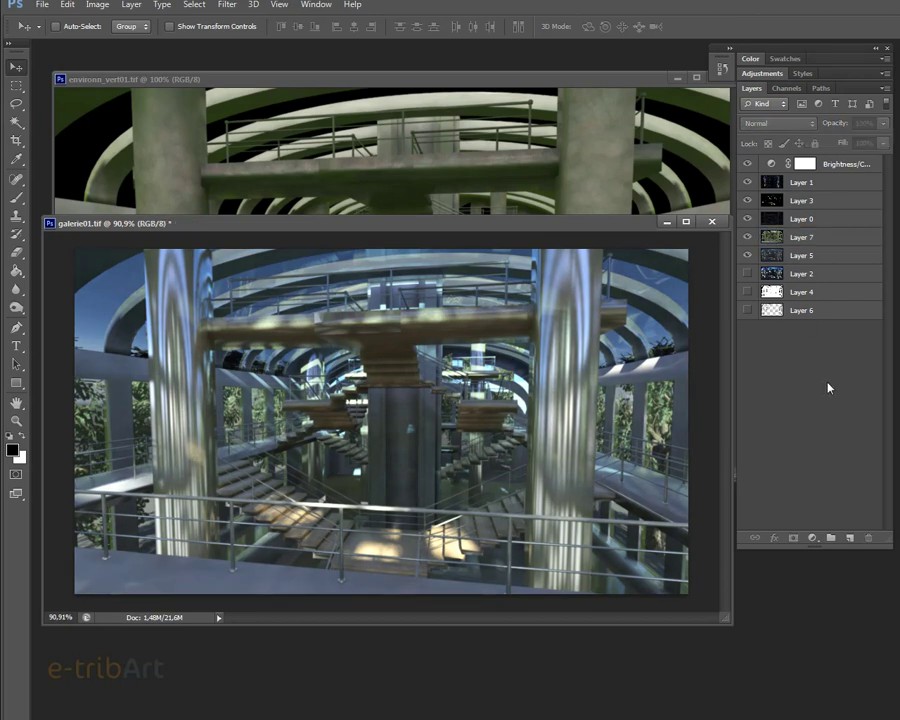
pyautogui.click(804, 237)
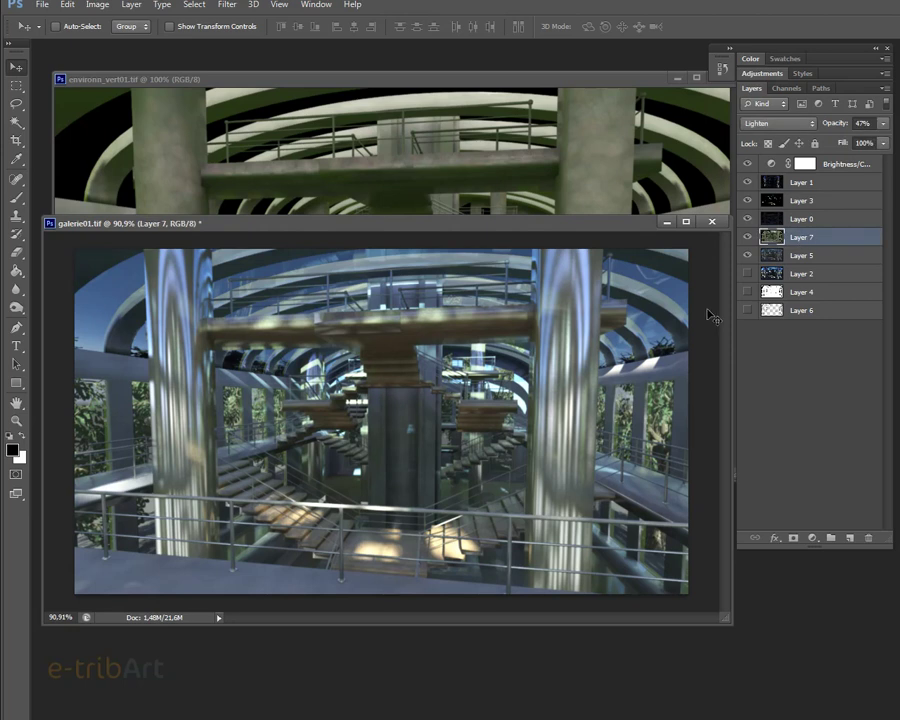
pyautogui.moveTo(485, 232)
pyautogui.mouseDown()
pyautogui.moveTo(545, 250)
pyautogui.moveTo(552, 238)
pyautogui.mouseUp()
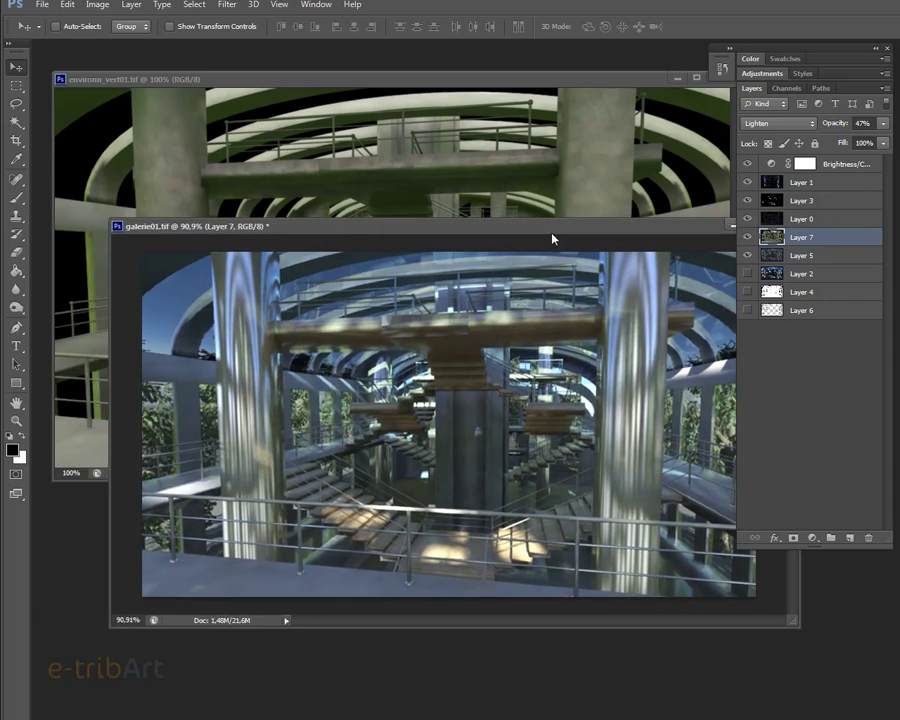